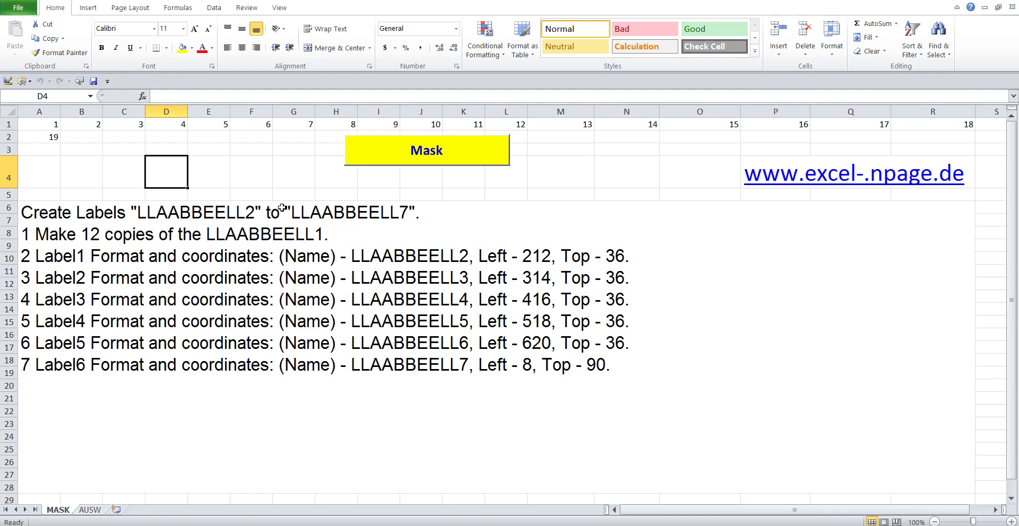
Step: Enter 20 in cell B2 of the MASK sheet, beside the 19 in A2
left_click(72, 139)
type("20")
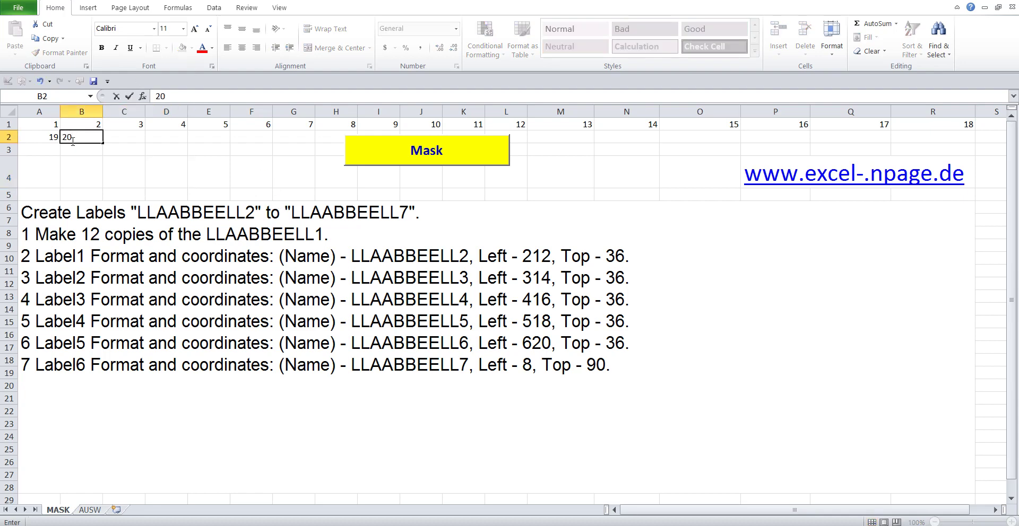
left_click(153, 162)
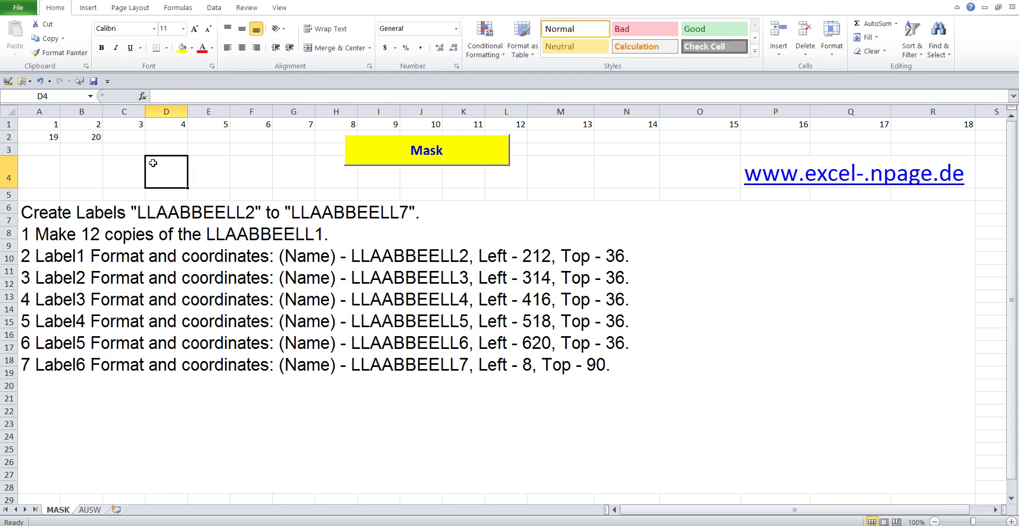
Step: Highlight the first two instruction lines in the A6 text box, including 'Make 12 copies'
double_click(215, 212)
left_click_drag(458, 213, 22, 213)
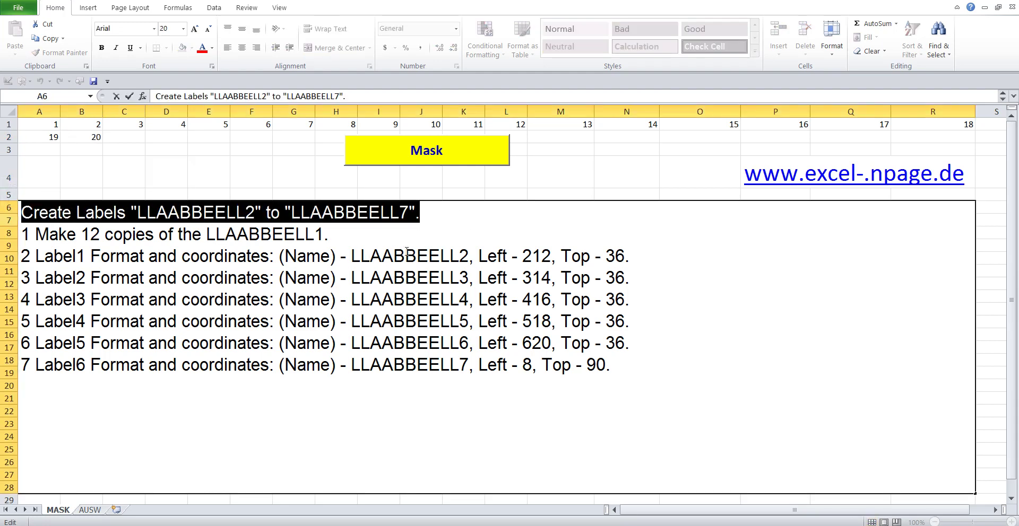
left_click_drag(345, 234, 20, 229)
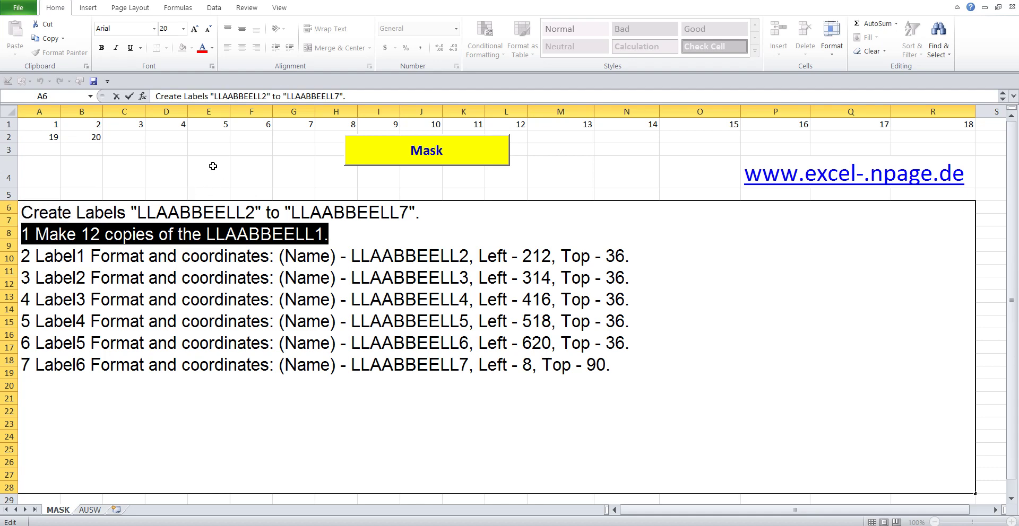
left_click(212, 166)
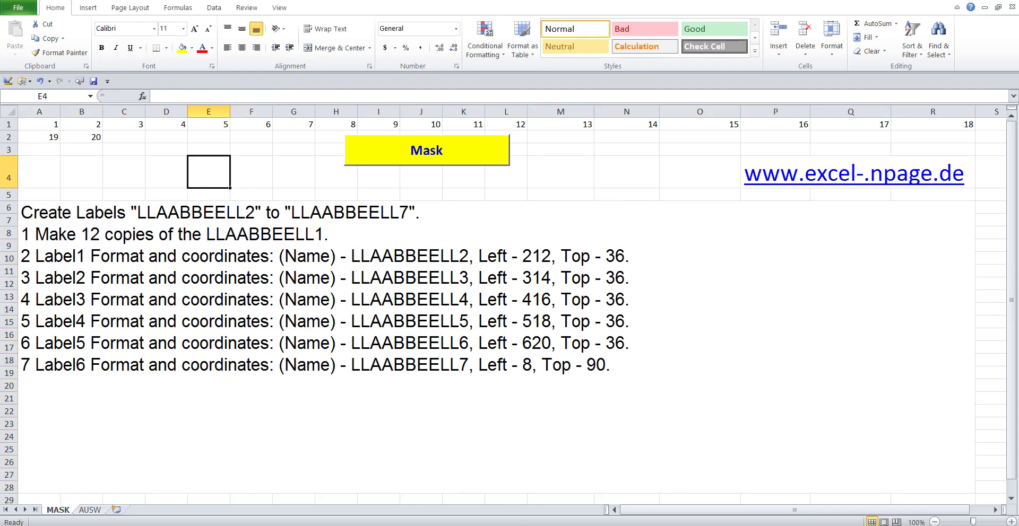
Step: Open the VBA editor from the MASK sheet tab and open UserForm11's design
right_click(59, 510)
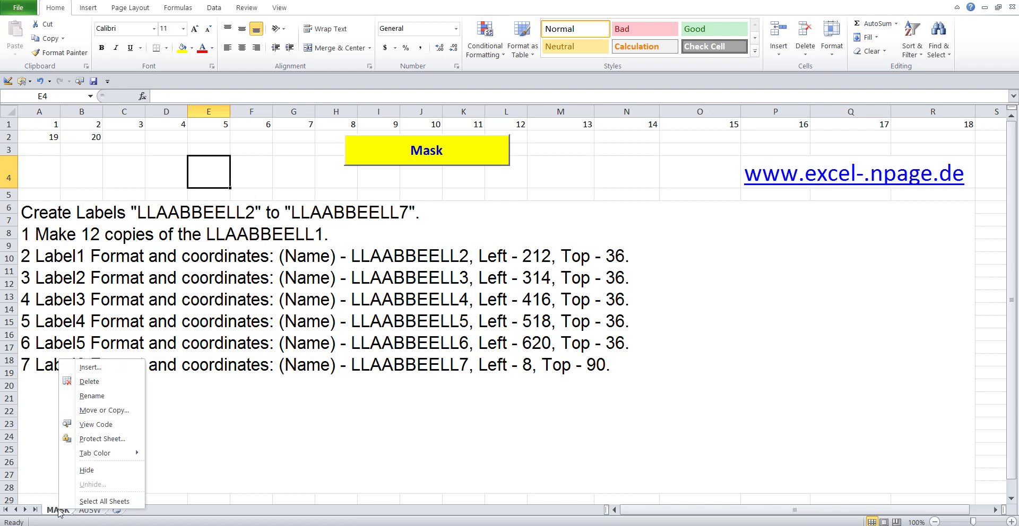
left_click(114, 424)
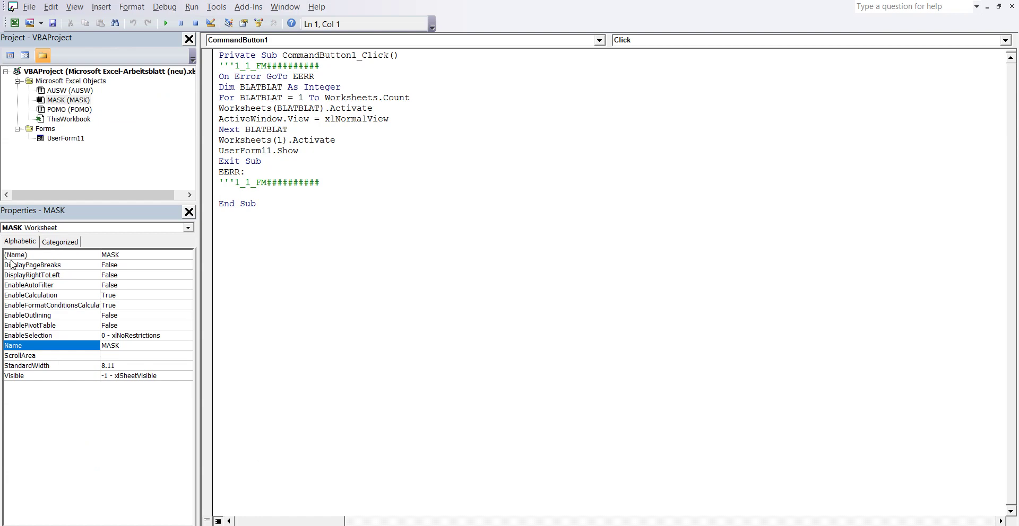
double_click(75, 136)
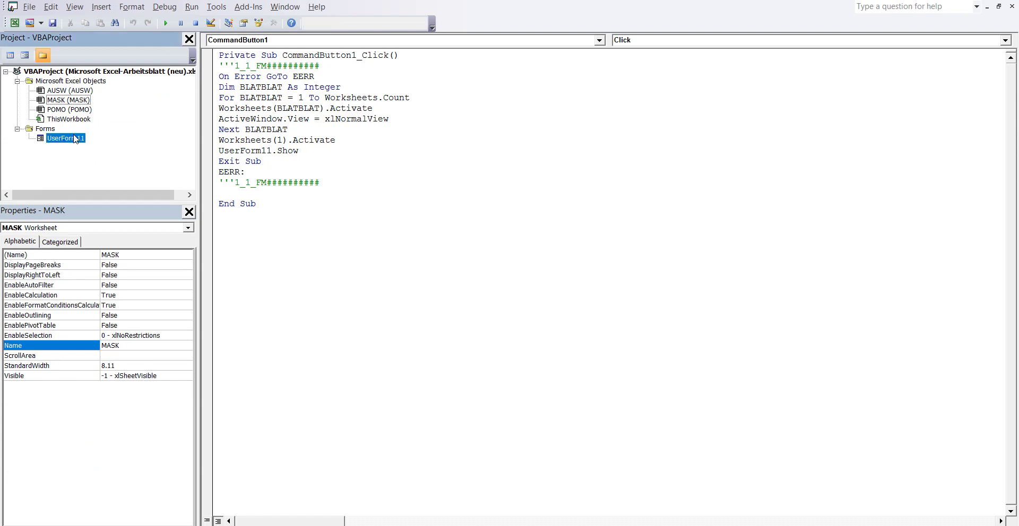
Step: Copy the yellow label LLAABBEELL1 for pasting into the Search frame
left_click(381, 140)
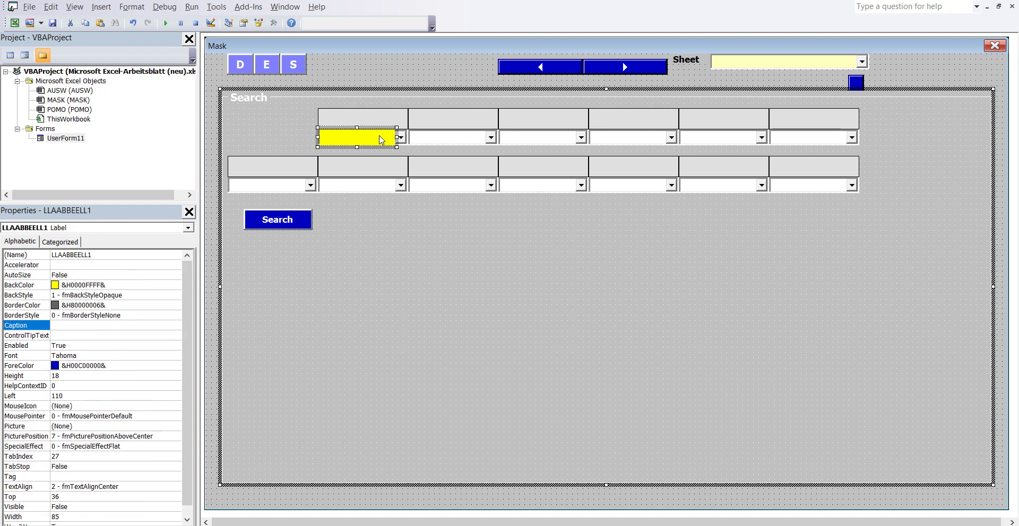
right_click(381, 140)
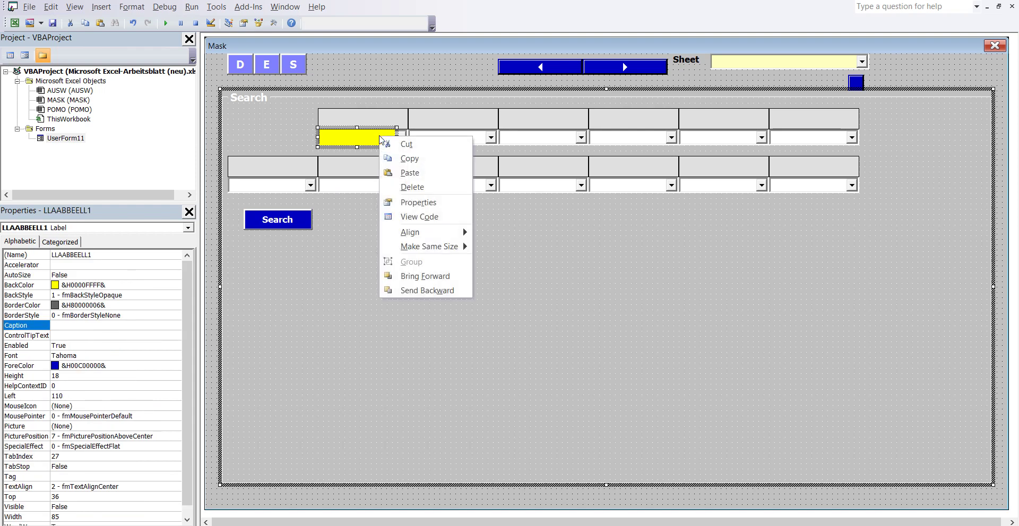
left_click(417, 159)
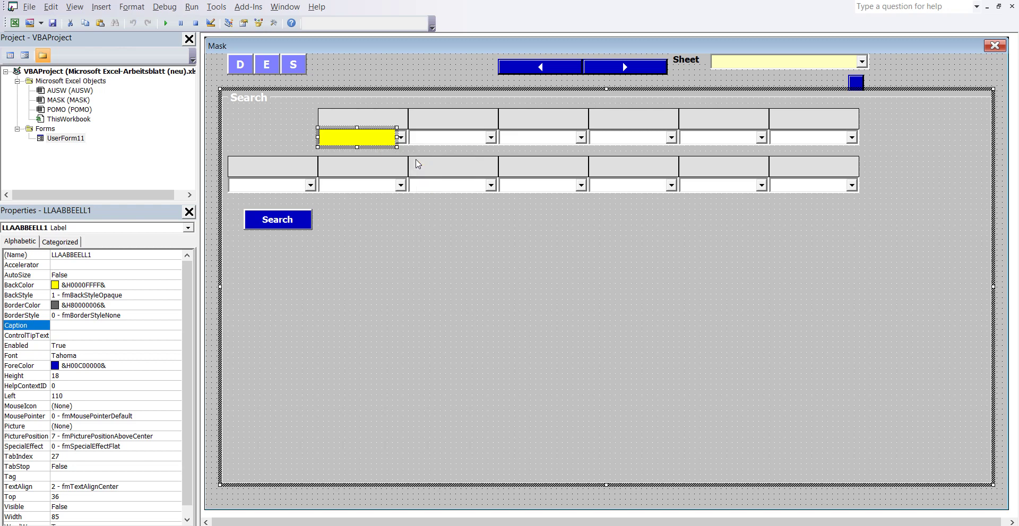
left_click(303, 312)
Step: Paste six copies of the label and stack Label1–Label6 on the Search frame's left side
right_click(303, 312)
left_click(351, 336)
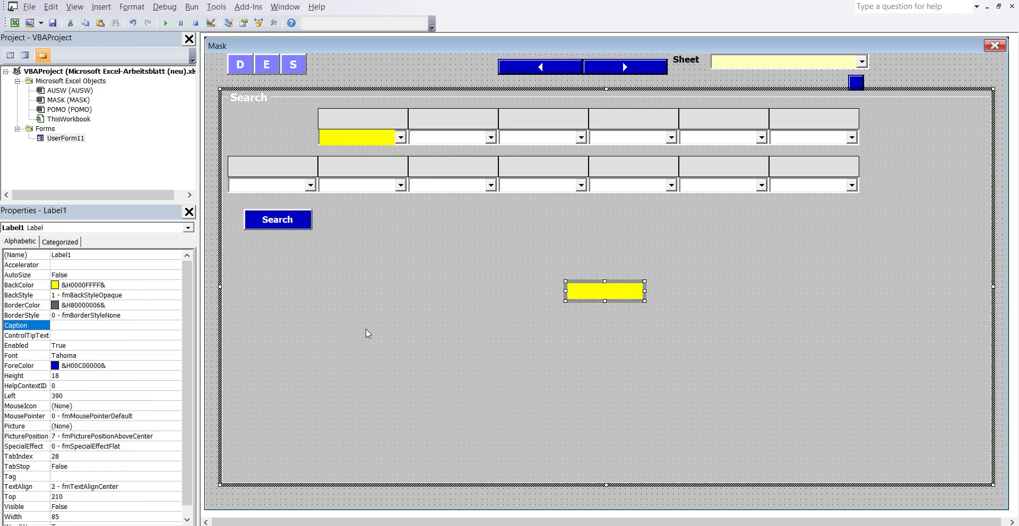
left_click_drag(590, 299, 274, 290)
right_click(517, 283)
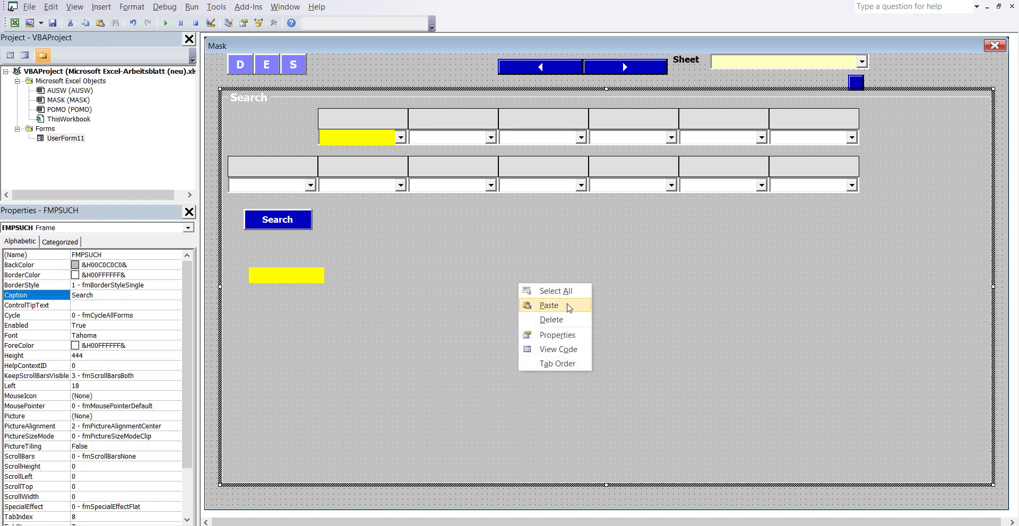
left_click(569, 307)
left_click_drag(630, 299, 346, 318)
right_click(551, 286)
left_click(584, 311)
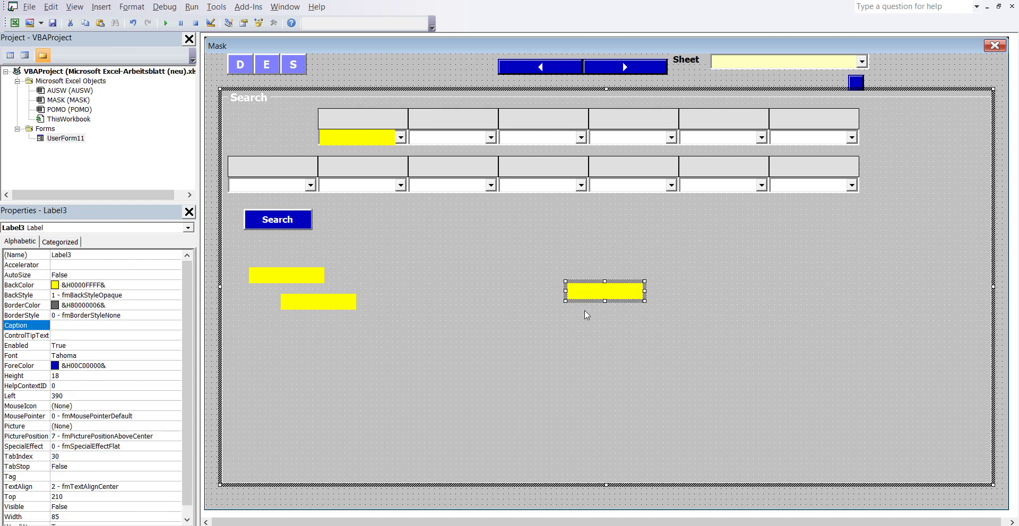
left_click_drag(589, 298, 260, 336)
right_click(496, 279)
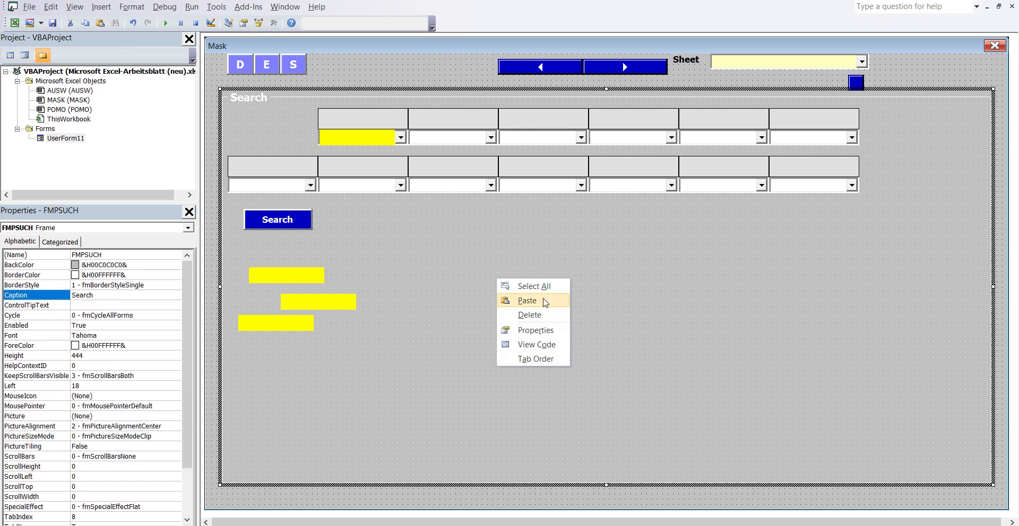
left_click(540, 301)
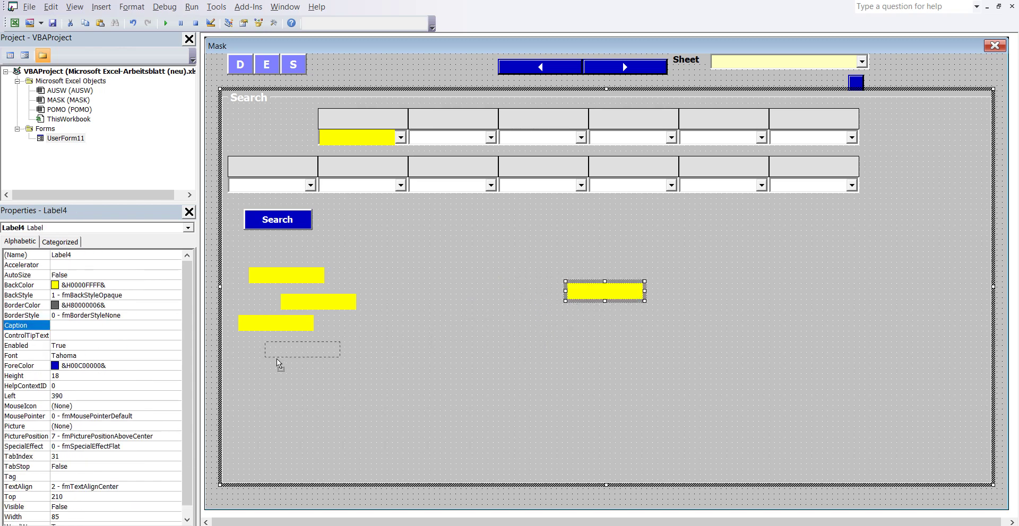
left_click_drag(579, 300, 278, 359)
right_click(508, 284)
left_click(535, 306)
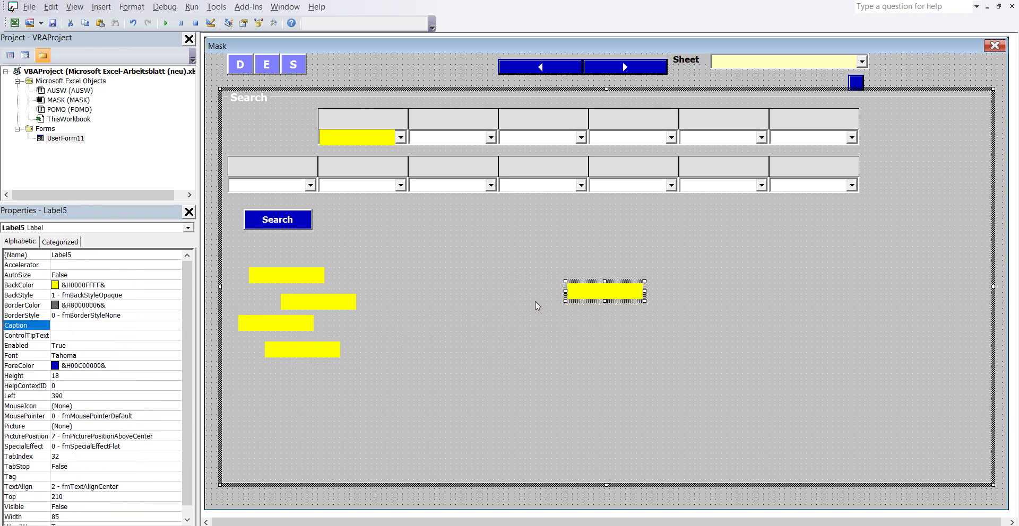
left_click_drag(586, 299, 467, 343)
left_click_drag(254, 383, 253, 387)
right_click(522, 299)
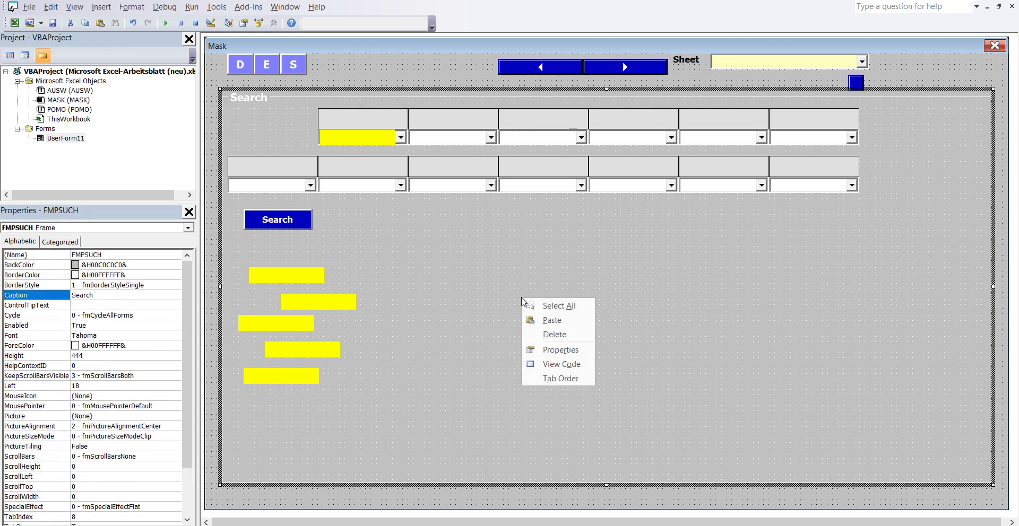
left_click(552, 321)
left_click(580, 297)
left_click_drag(580, 302, 431, 409)
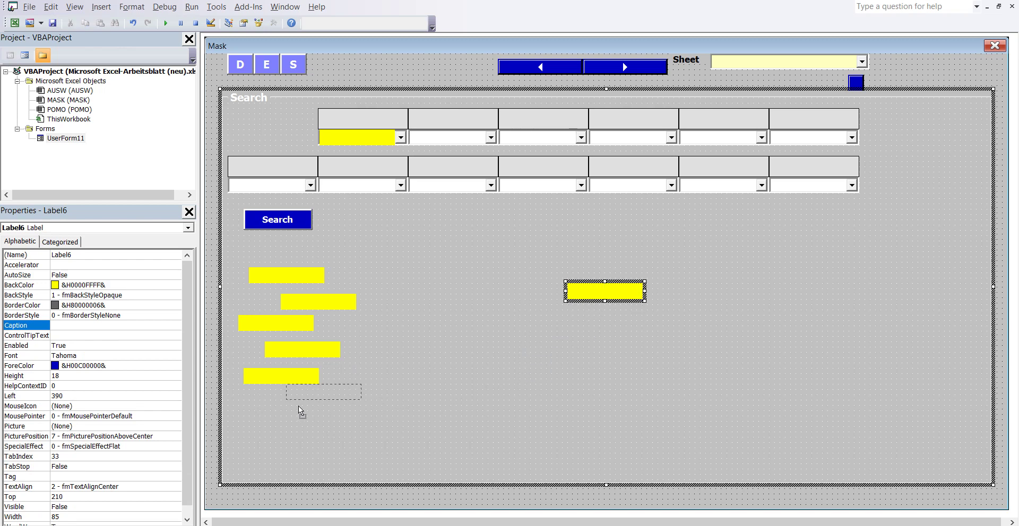
left_click_drag(291, 406, 291, 407)
Step: Paste six more copies and stack Label7–Label12 on the Search frame's right side
right_click(575, 247)
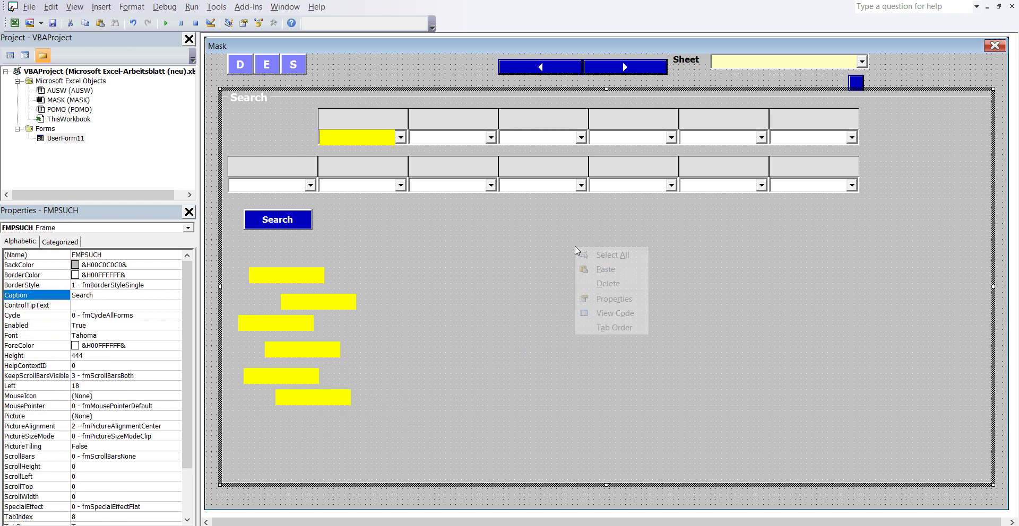
left_click(610, 274)
left_click_drag(614, 299, 924, 276)
right_click(659, 296)
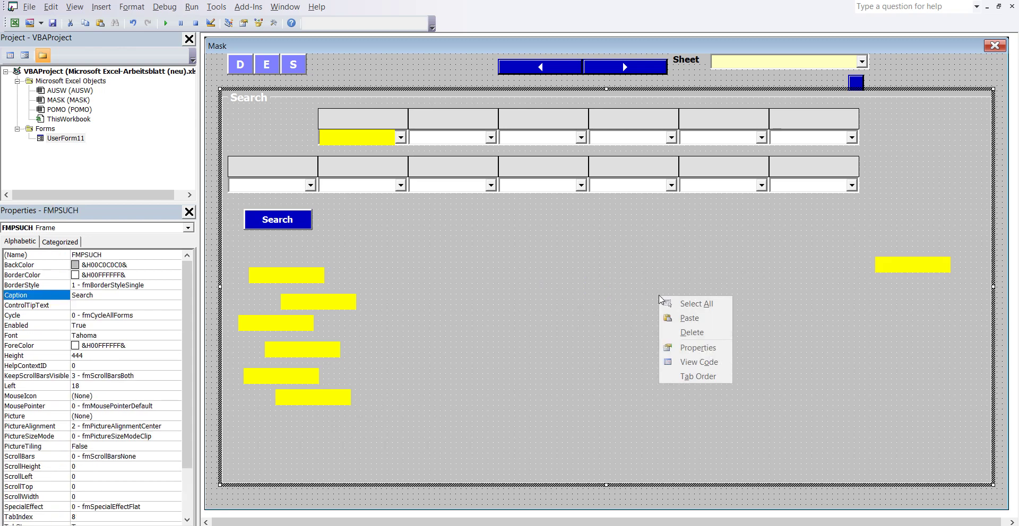
left_click(688, 324)
left_click_drag(631, 298, 983, 308)
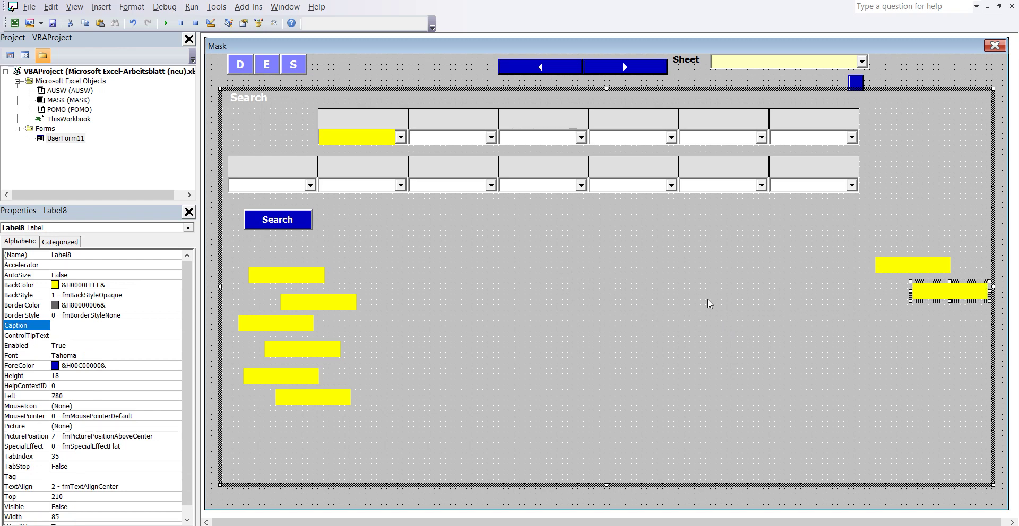
right_click(667, 301)
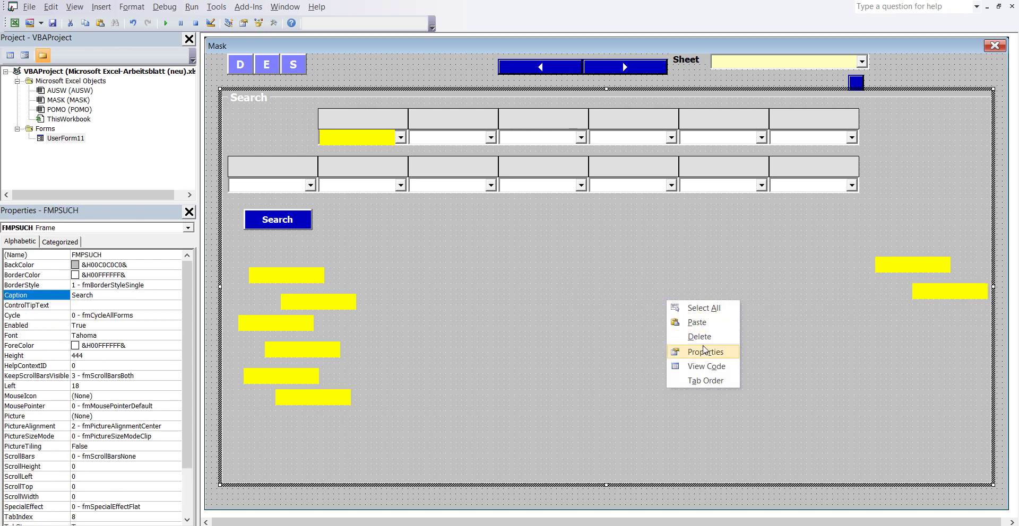
left_click(707, 324)
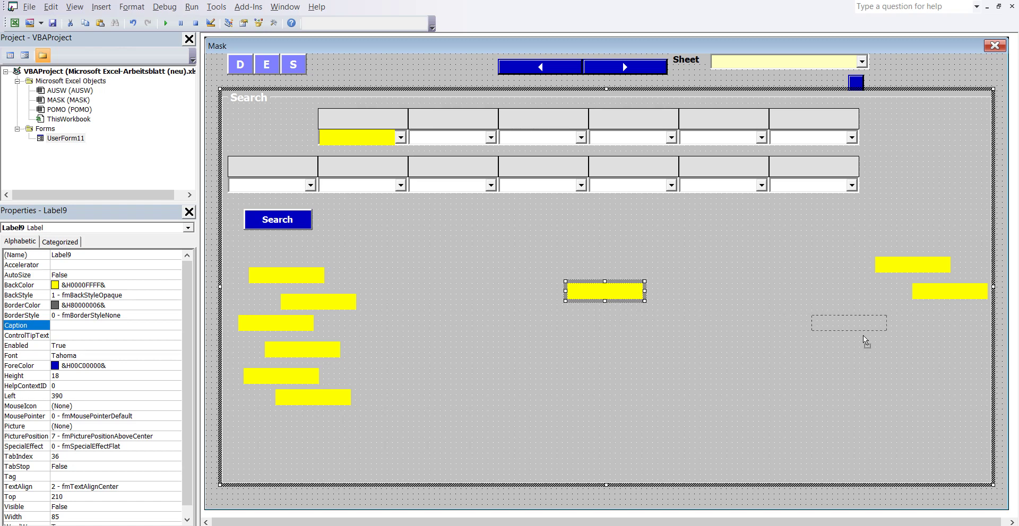
left_click_drag(906, 329, 907, 329)
left_click(696, 298)
right_click(695, 298)
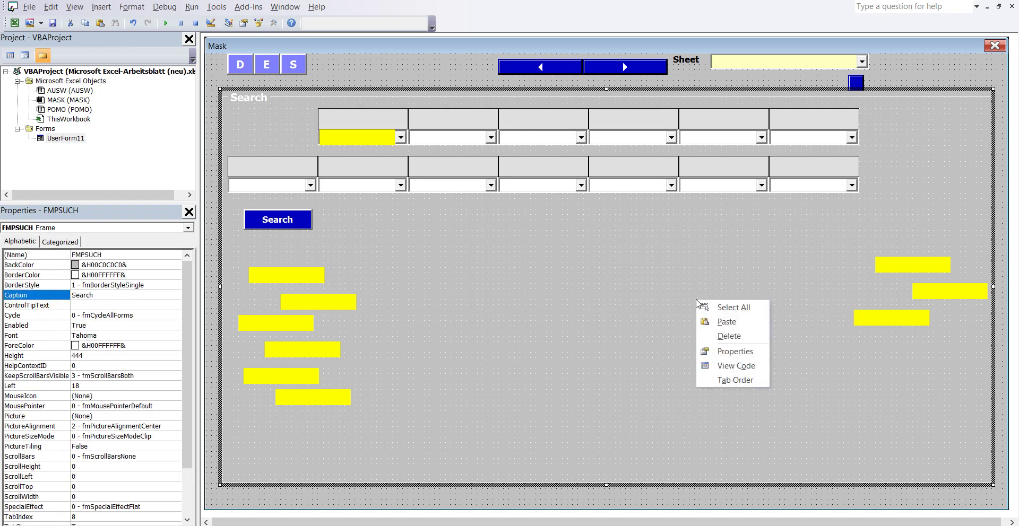
left_click(715, 324)
left_click_drag(615, 304, 957, 349)
right_click(725, 305)
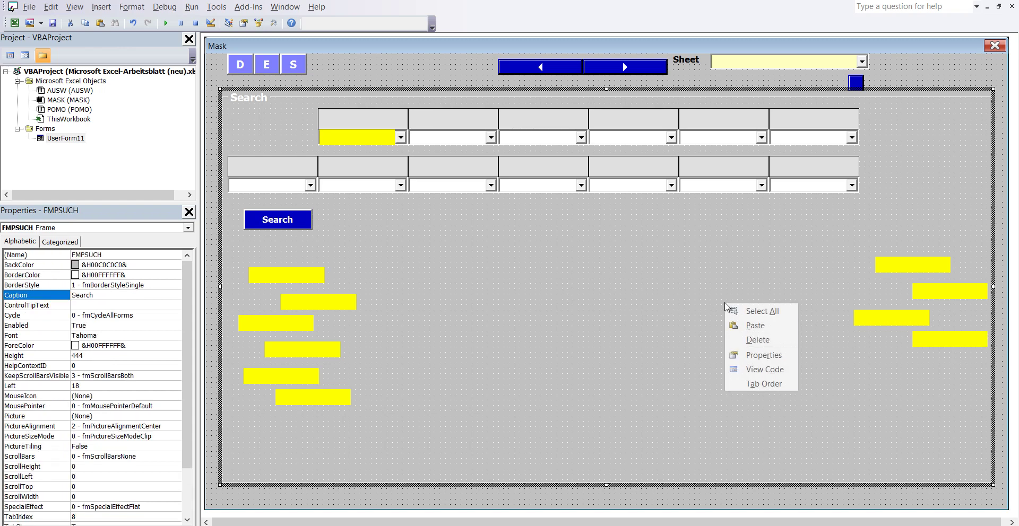
left_click(754, 325)
mouse_move(625, 298)
left_mouse_down()
mouse_move(687, 328)
mouse_move(902, 377)
left_mouse_up()
right_click(672, 303)
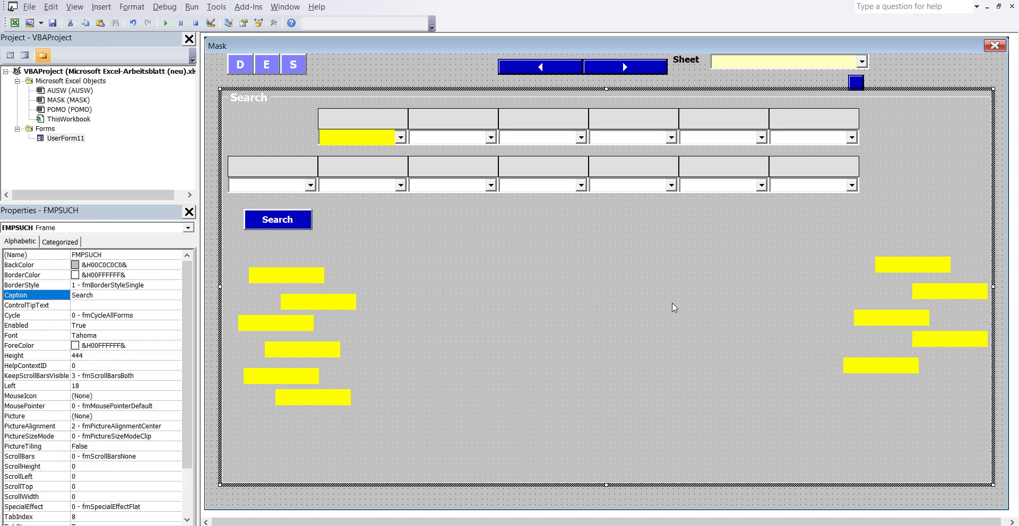
left_click(687, 327)
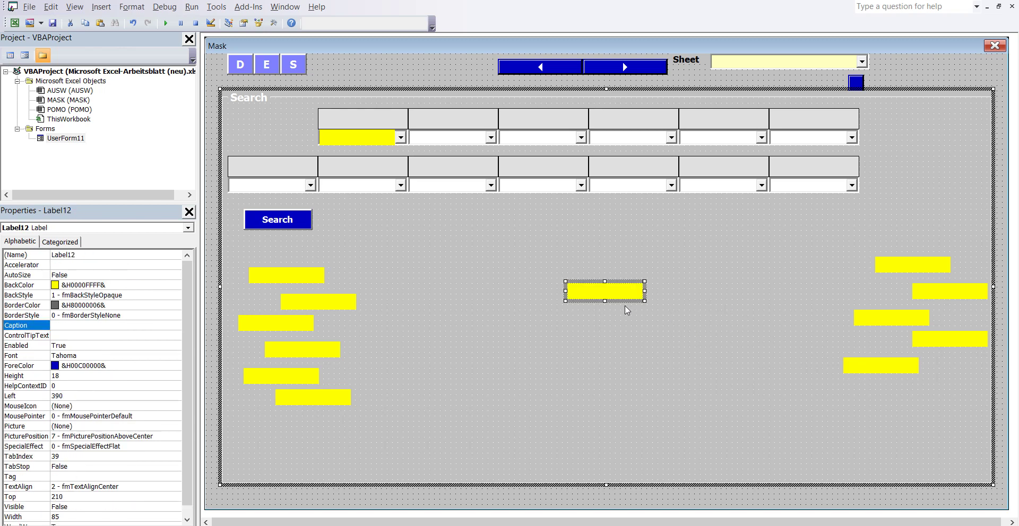
left_click_drag(625, 300, 948, 396)
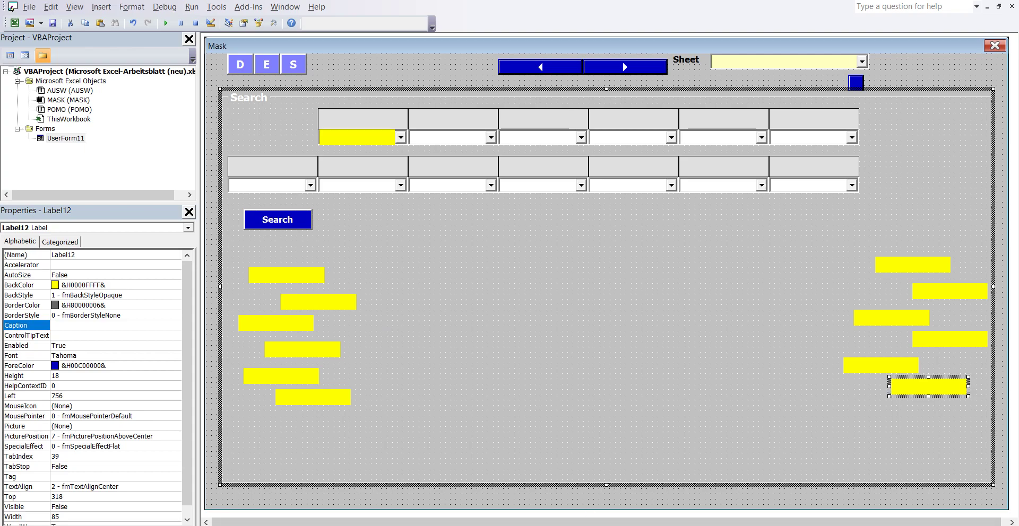
Step: In Excel, highlight the Label1 format instruction line in the A6 text
mouse_move(584, 525)
left_click(568, 485)
double_click(405, 345)
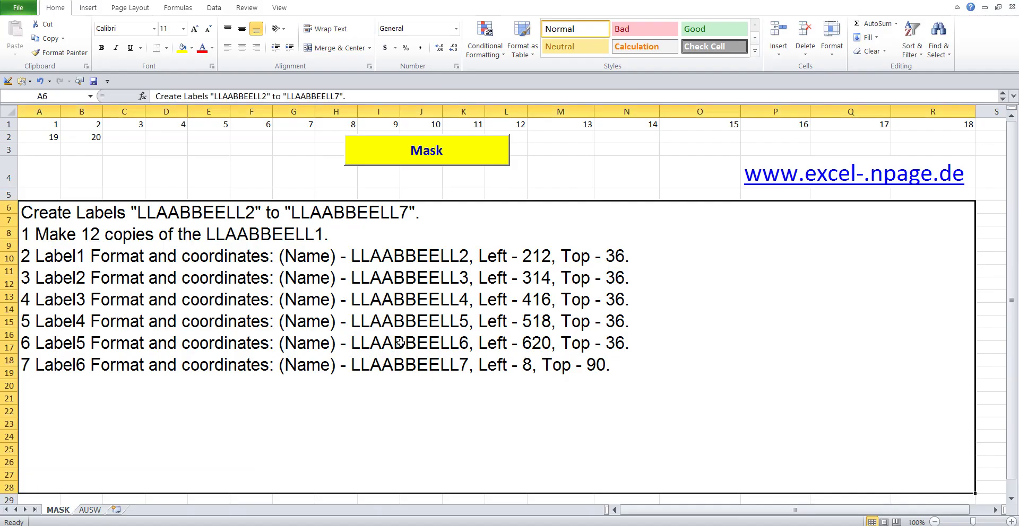
left_click_drag(26, 257, 623, 255)
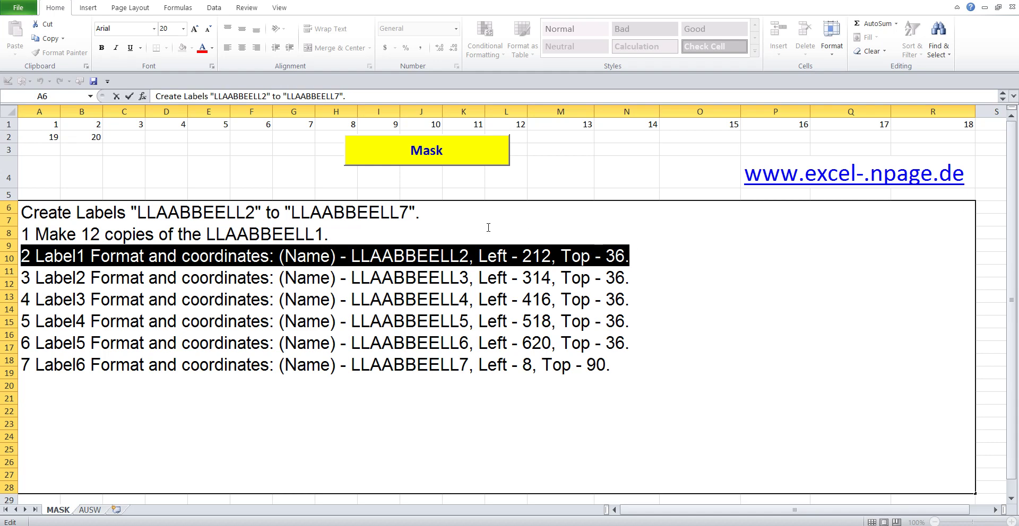
left_click(250, 171)
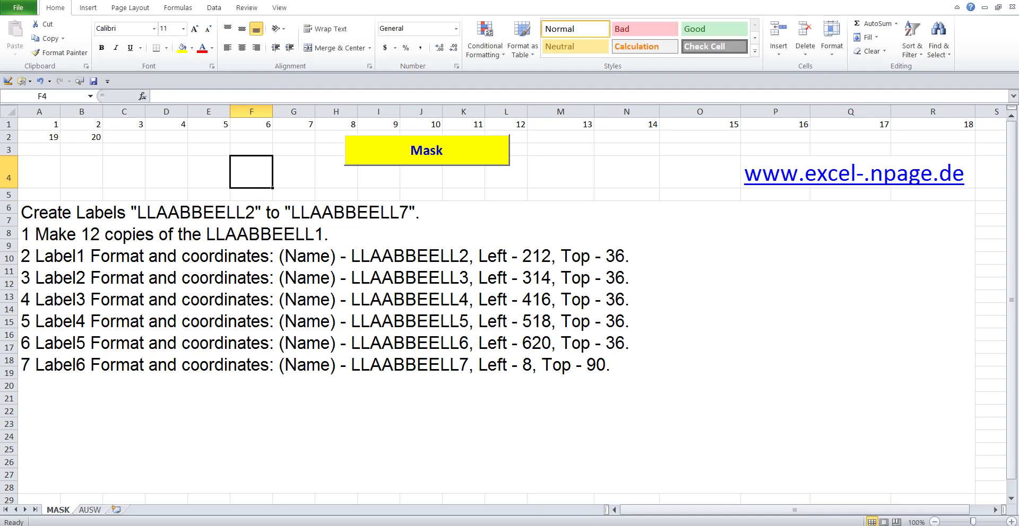
Step: Back in the designer, select LLAABBEELL1's (Name) value in the Properties window
mouse_move(661, 521)
left_click(685, 493)
left_click(346, 141)
left_click(112, 256)
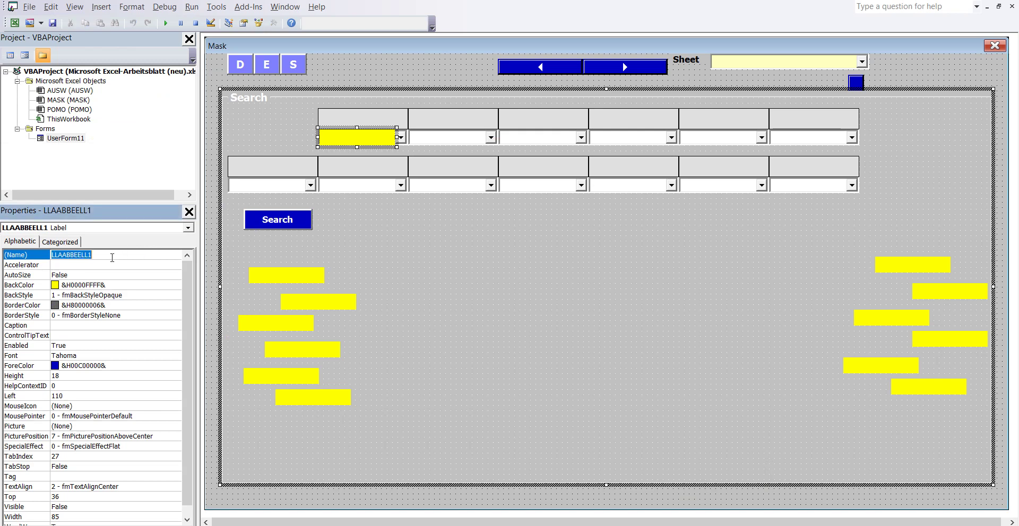
Step: Copy the name LLAABBEELL1 and paste it over Label1's name, making it LLAABBEELL2
right_click(77, 257)
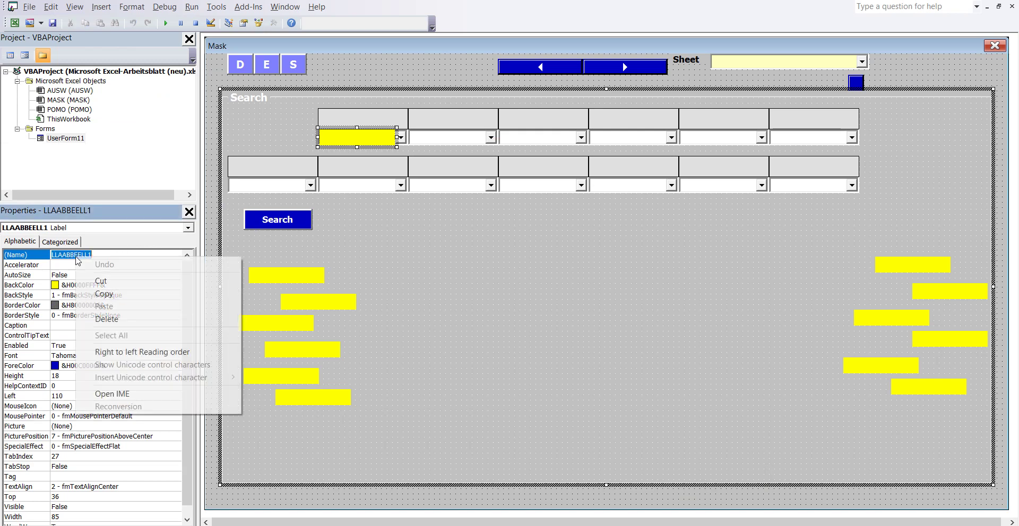
left_click(120, 296)
left_click(273, 275)
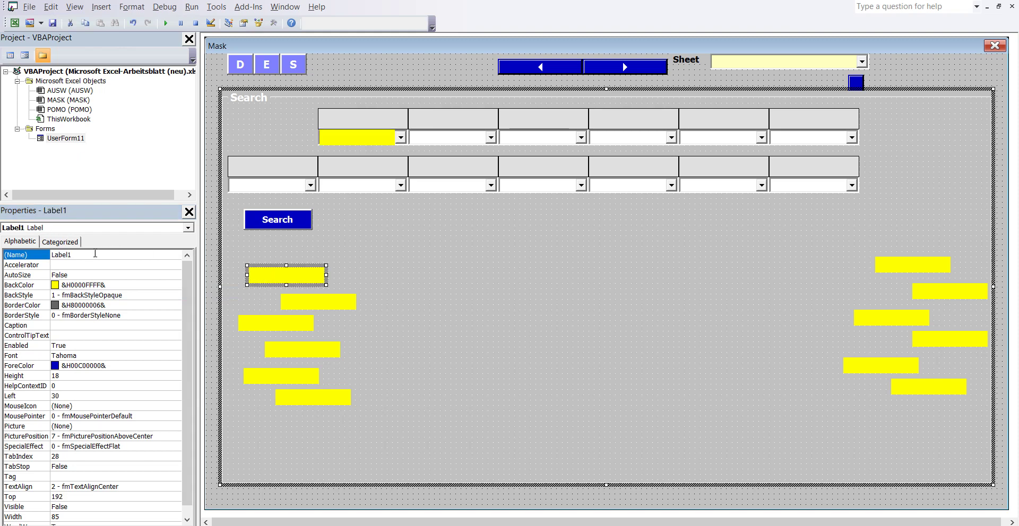
double_click(71, 257)
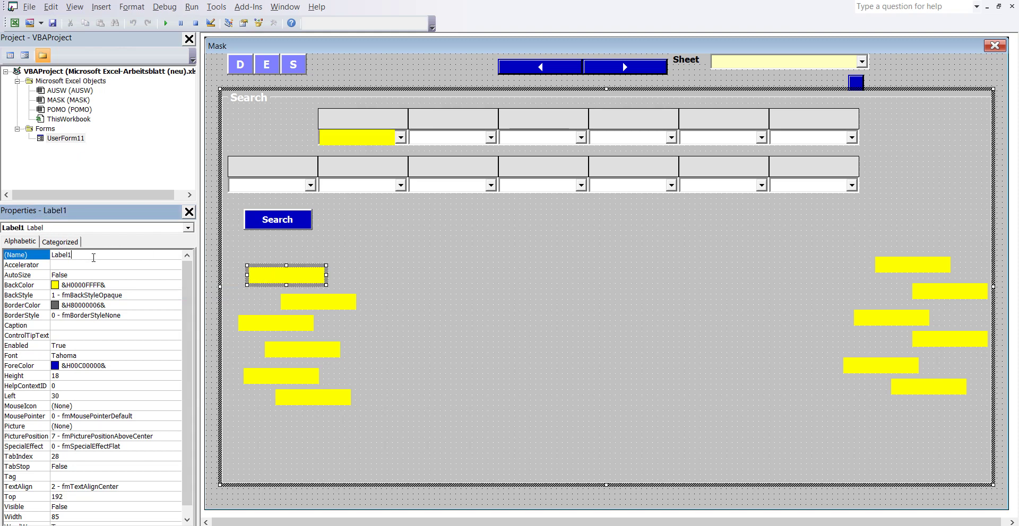
right_click(61, 254)
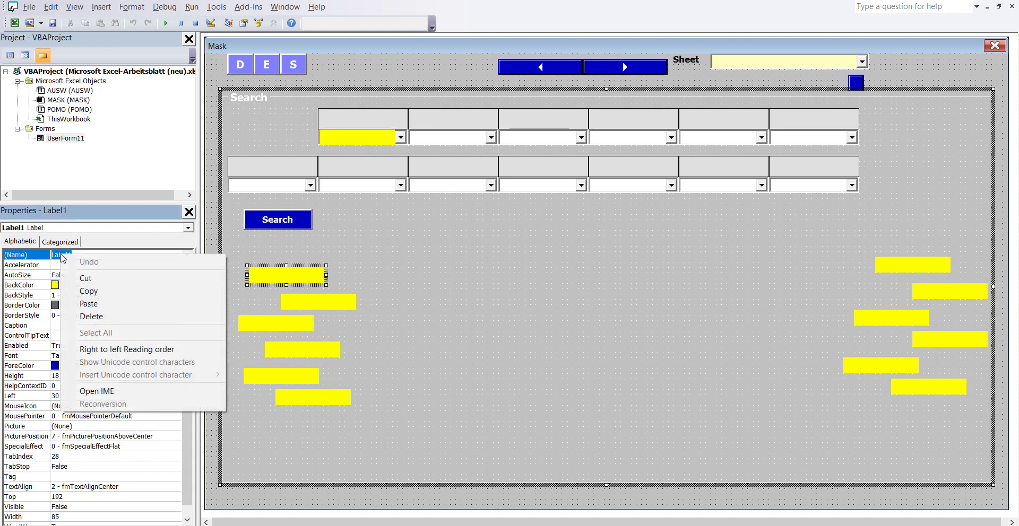
left_click(106, 304)
type("LLAABBEELL2")
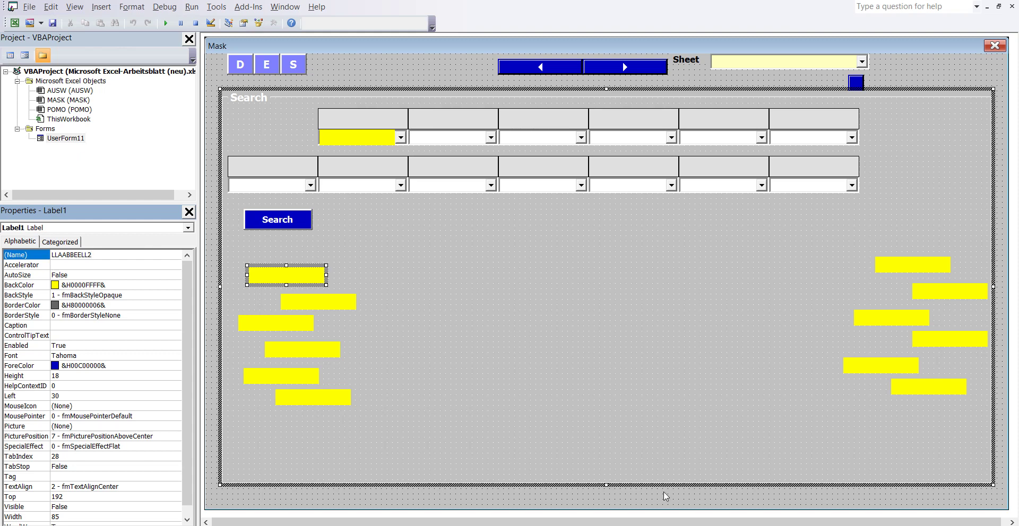
Step: Position LLAABBEELL2 at Left 212, Top 36, over the second top-row field
left_click(582, 517)
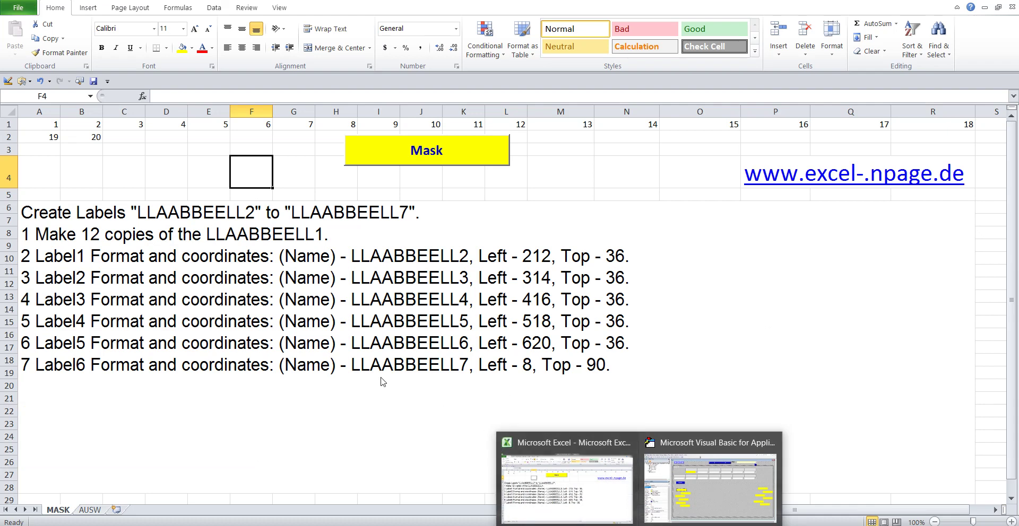
key("alt+F11")
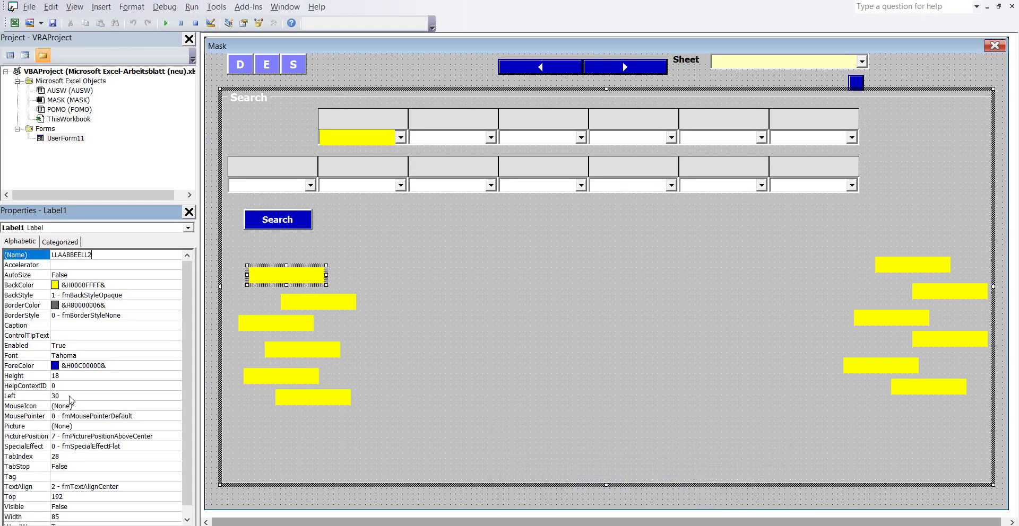
left_click(70, 396)
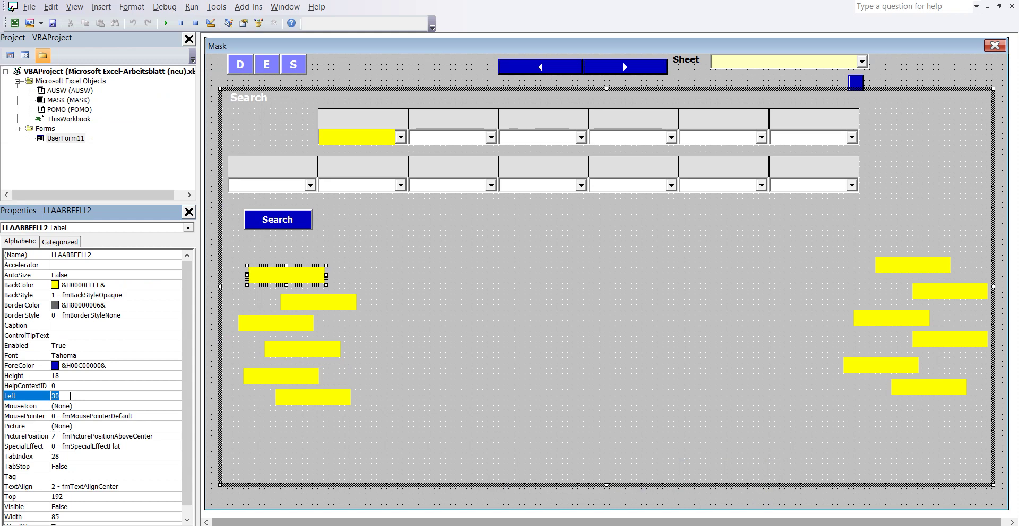
type("212")
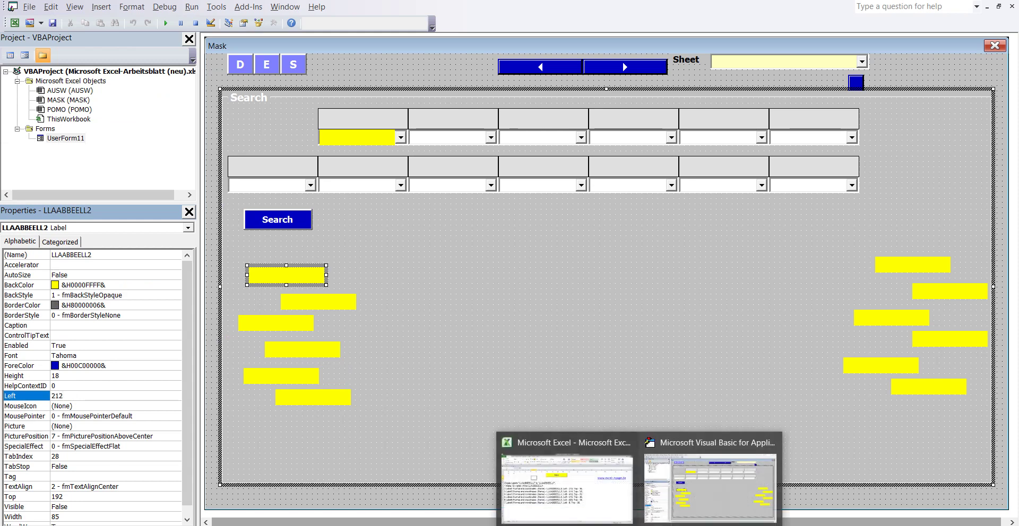
mouse_move(588, 517)
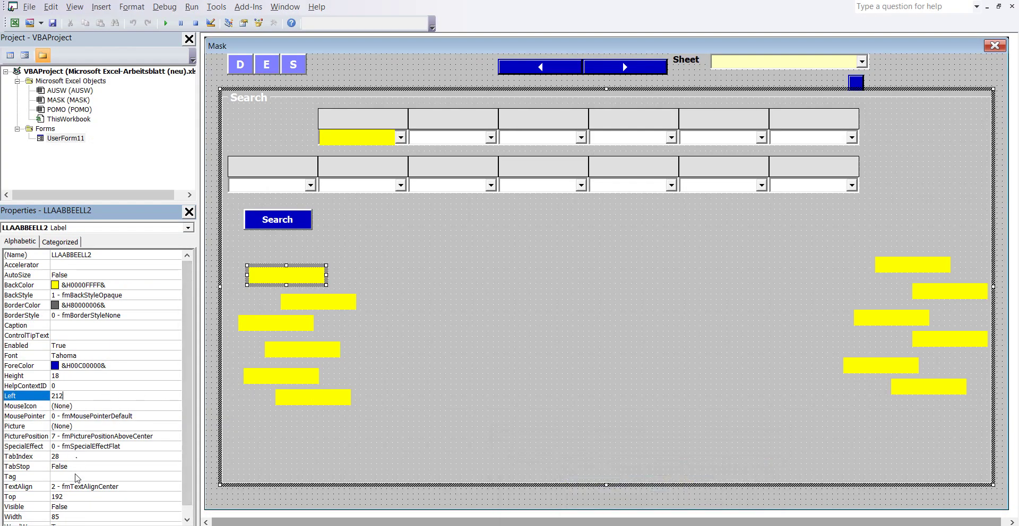
left_click(76, 496)
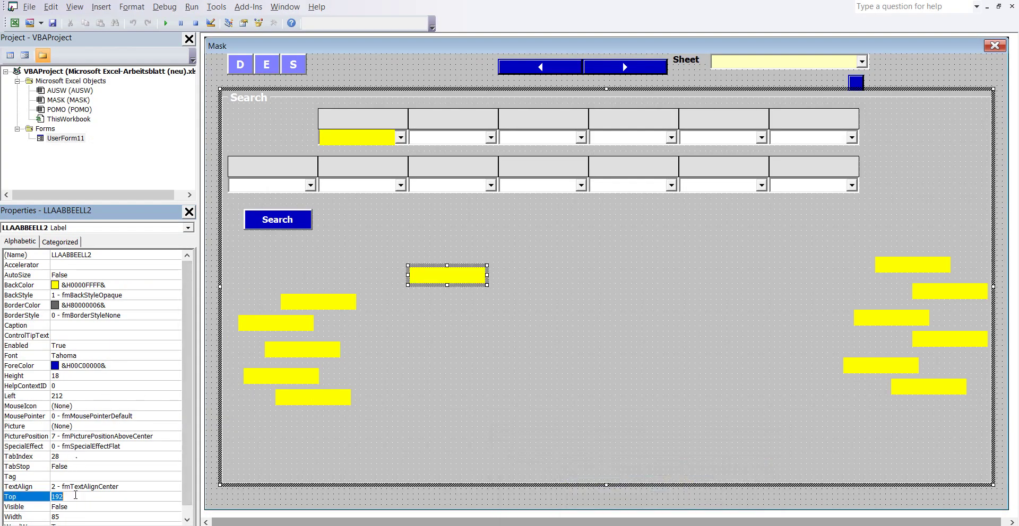
type("36")
left_click(190, 442)
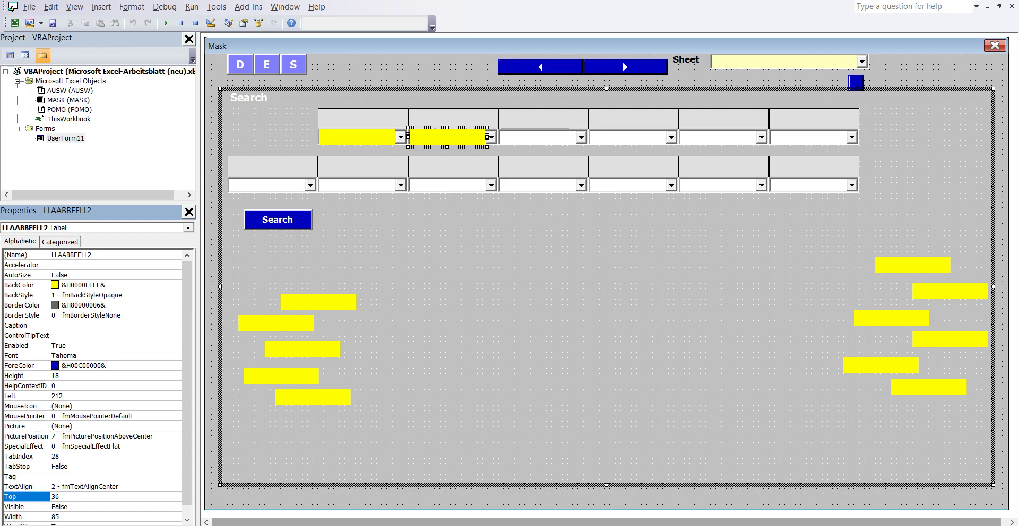
left_click(518, 478)
left_click(381, 319)
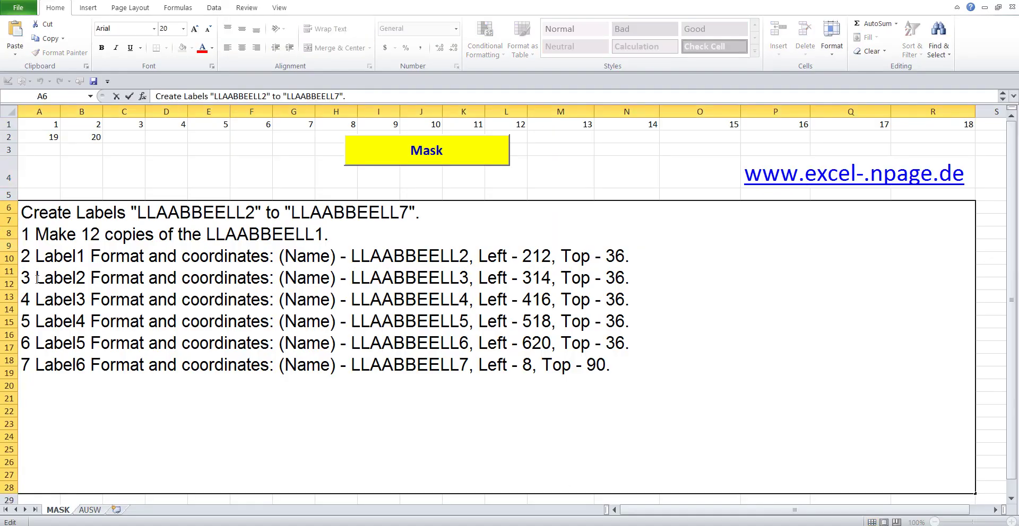
Step: Mark the step 3 instruction line for LLAABBEELL3, then return to the UserForm designer
left_click_drag(22, 277, 651, 283)
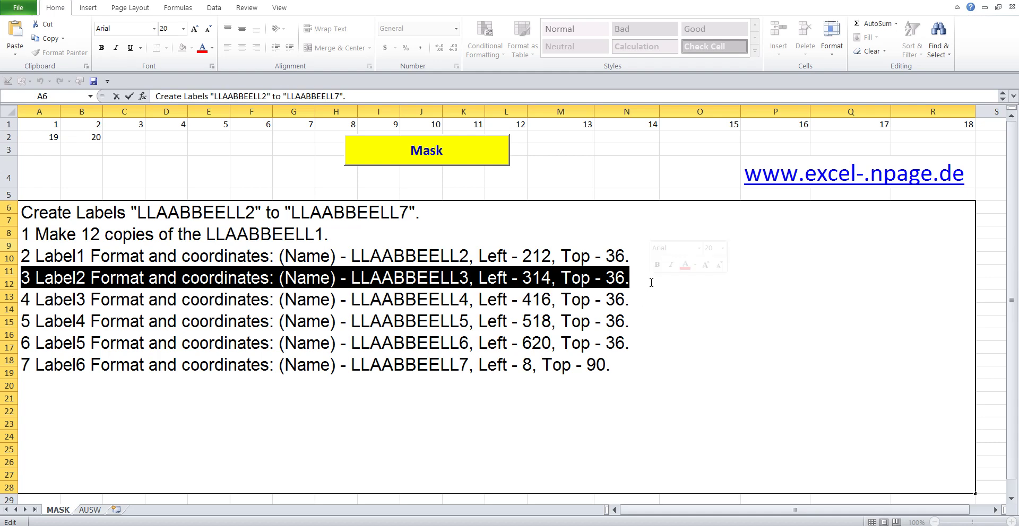
left_click(218, 175)
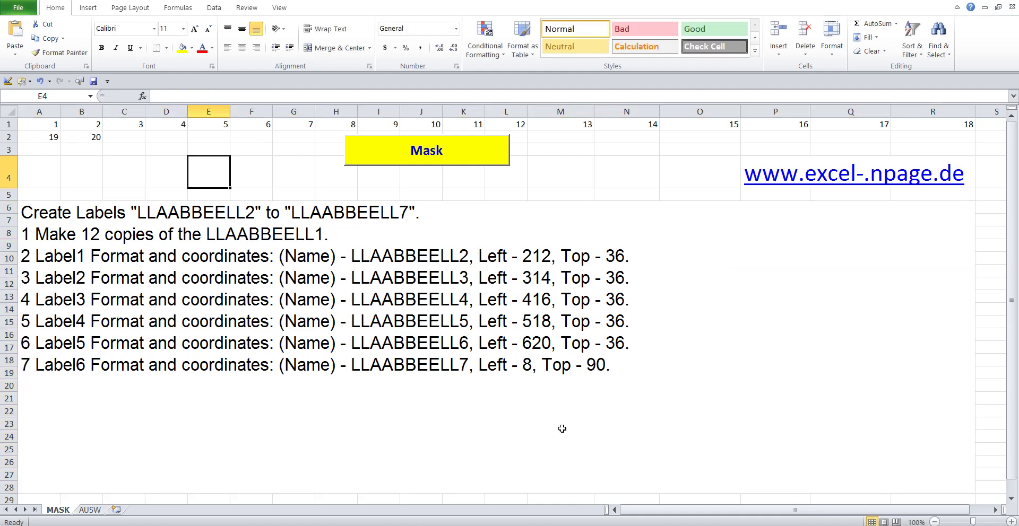
mouse_move(640, 525)
left_click(713, 455)
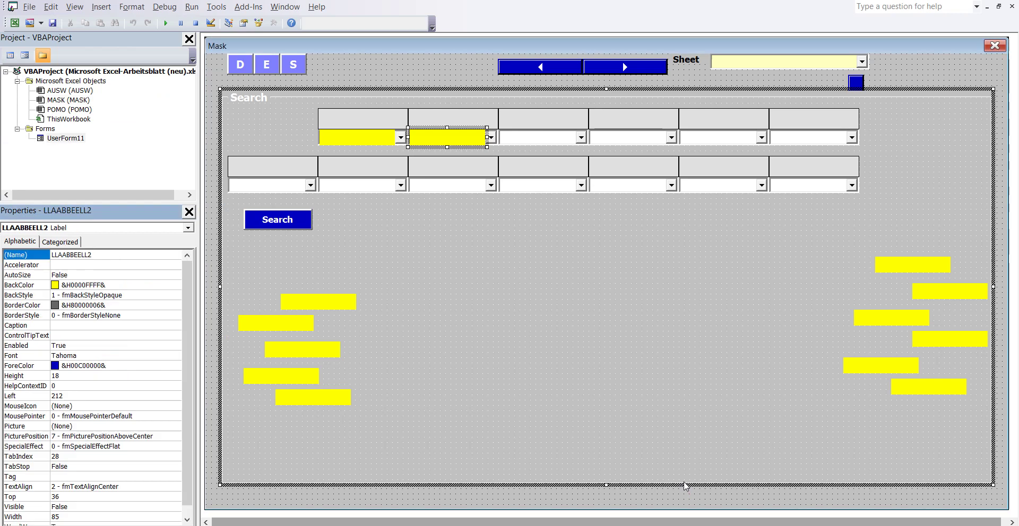
Step: Rename Label2 by pasting the copied LLAABBEELL1 name, for LLAABBEELL3
left_click(318, 305)
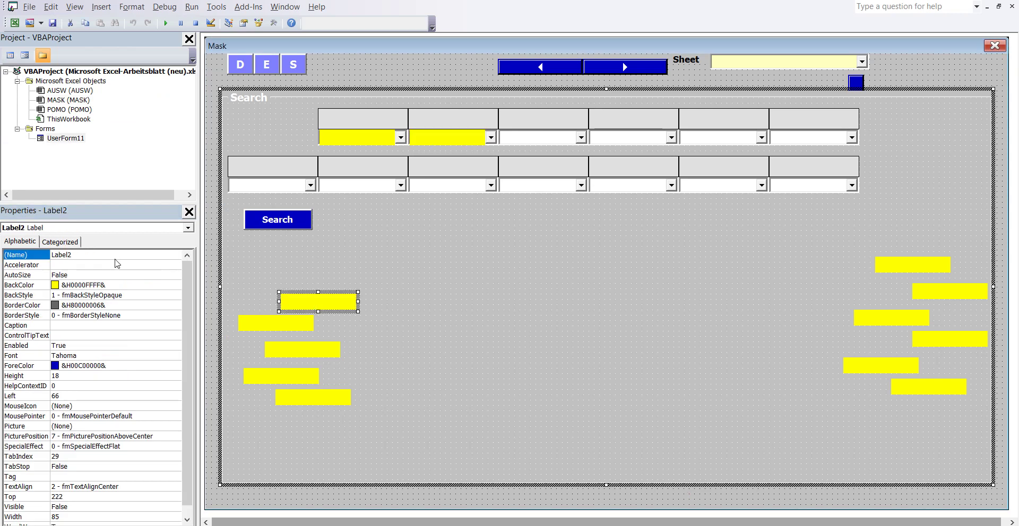
left_click(88, 254)
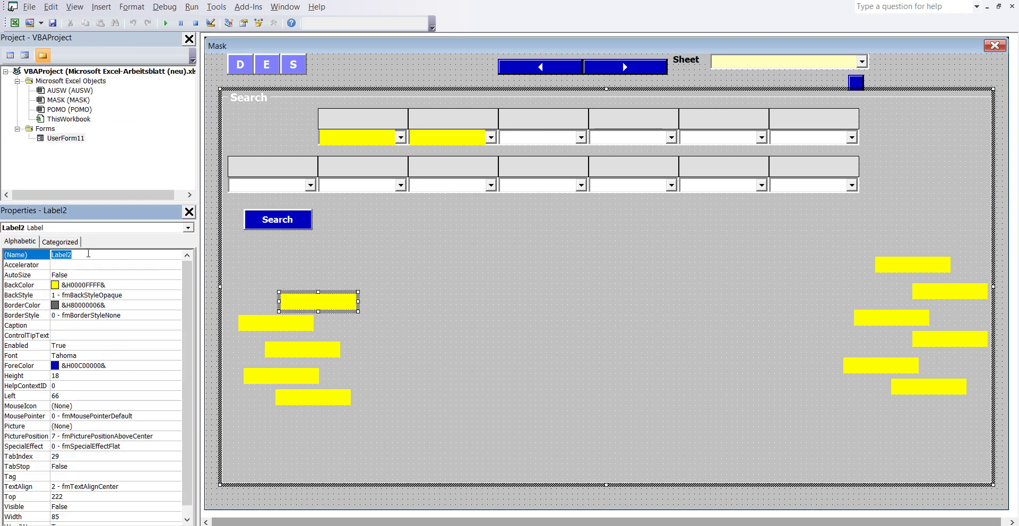
right_click(61, 254)
left_click(93, 303)
type("LLAABBEELL3")
Step: Set LLAABBEELL3 to Left 314 and Top 36, over the third top-row field
mouse_move(567, 505)
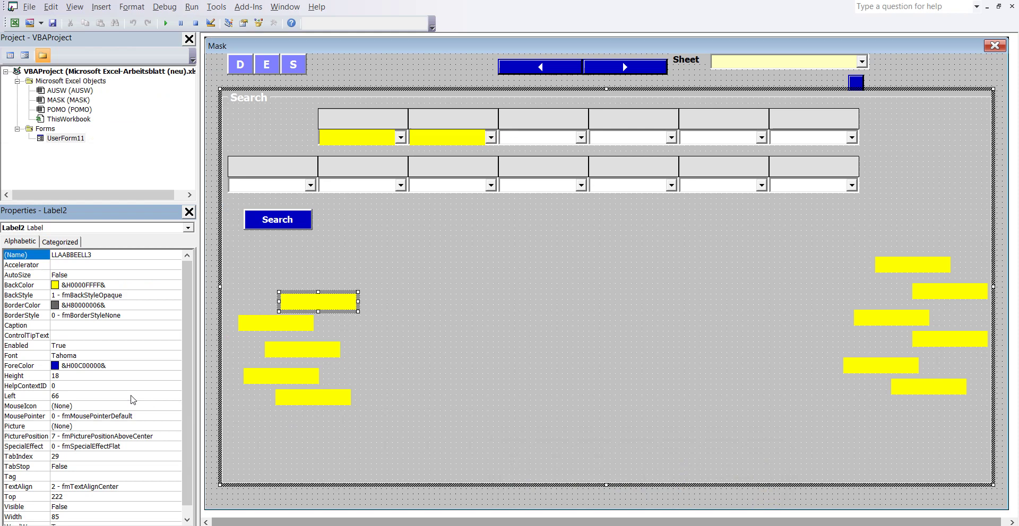
left_click(69, 396)
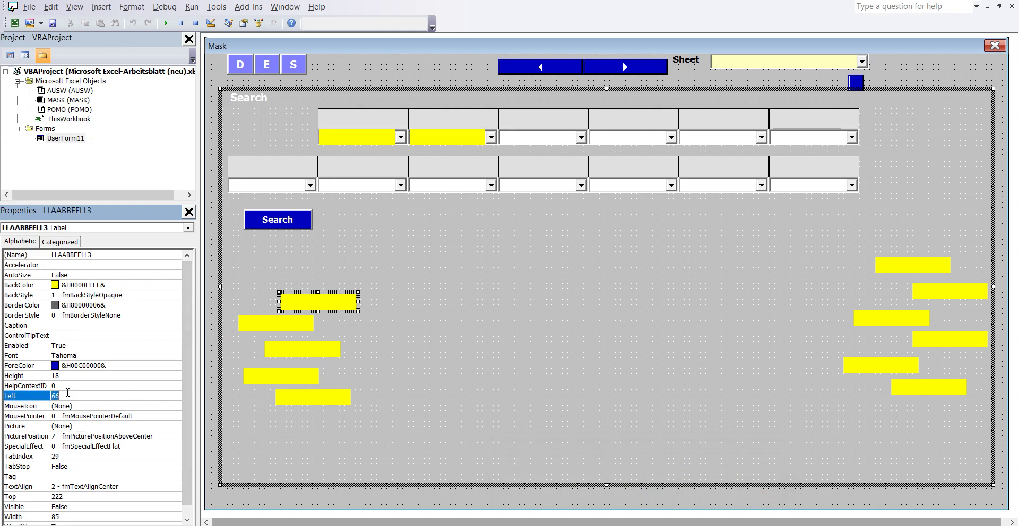
type("314")
mouse_move(639, 524)
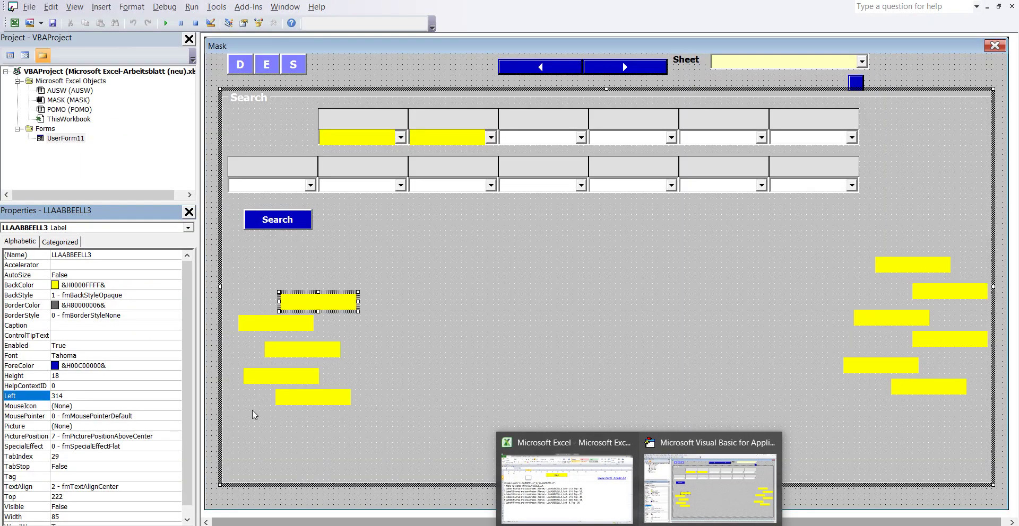
left_click(690, 478)
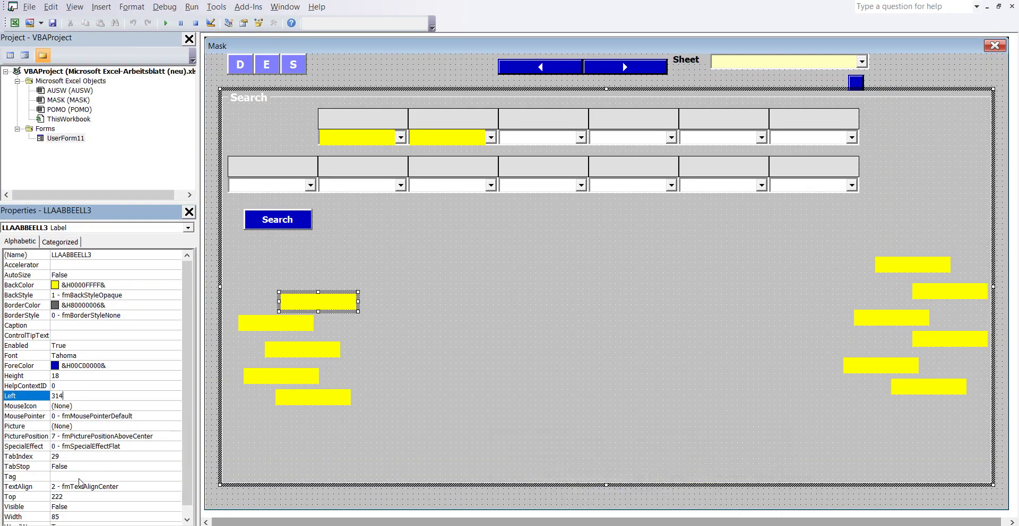
left_click(74, 495)
double_click(74, 496)
type("36")
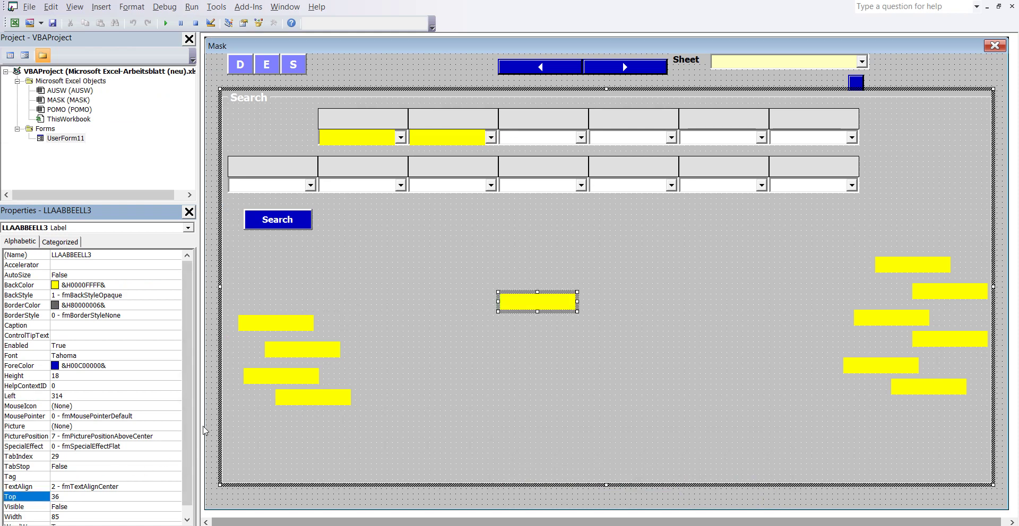
left_click(189, 430)
left_click(478, 369)
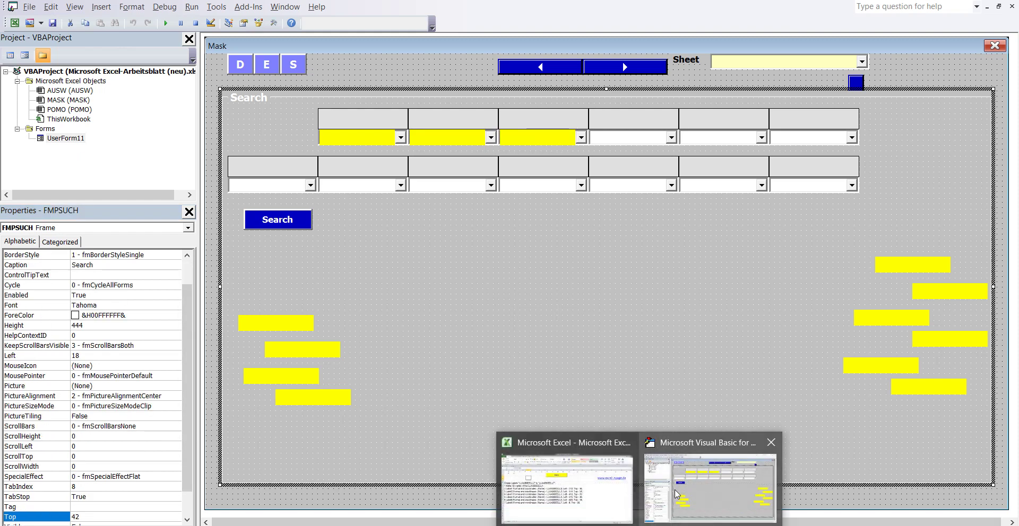
Step: Check the step 4 instruction line for LLAABBEELL4 in Excel, then select Label3 in the designer
mouse_move(607, 520)
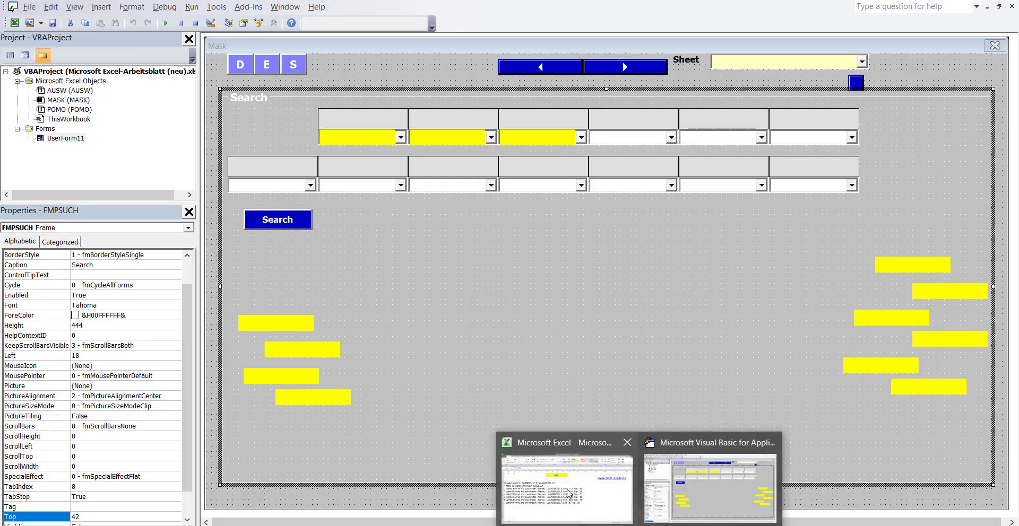
left_click(573, 467)
double_click(395, 375)
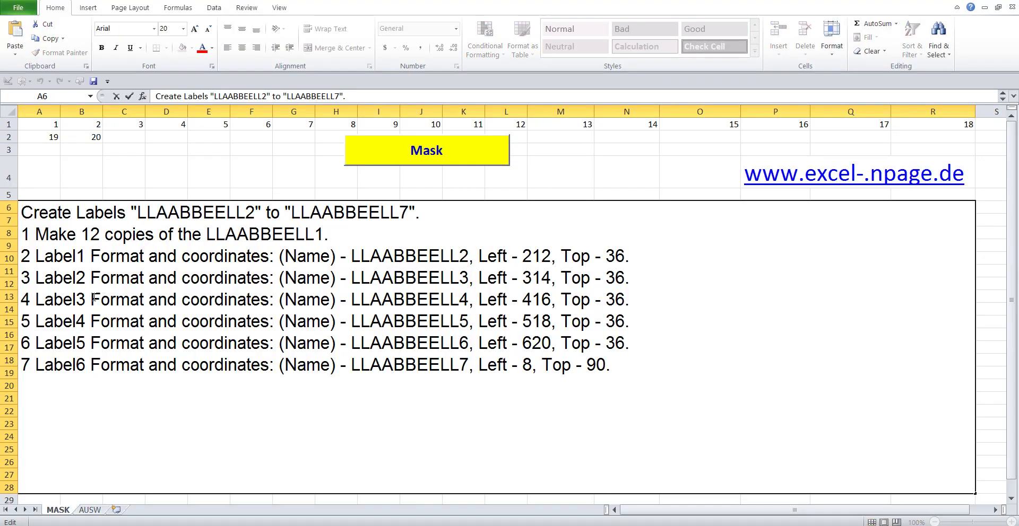
left_click_drag(23, 298, 688, 294)
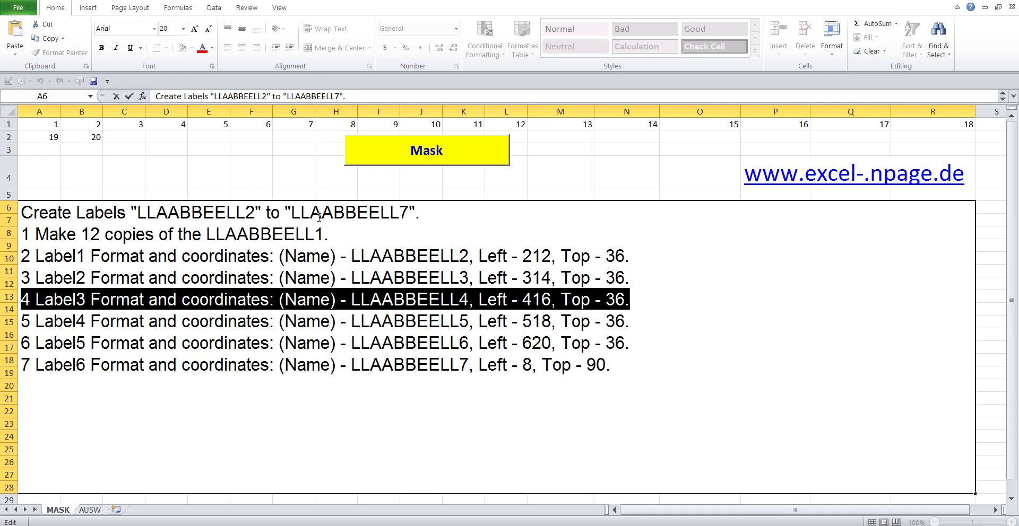
left_click(292, 166)
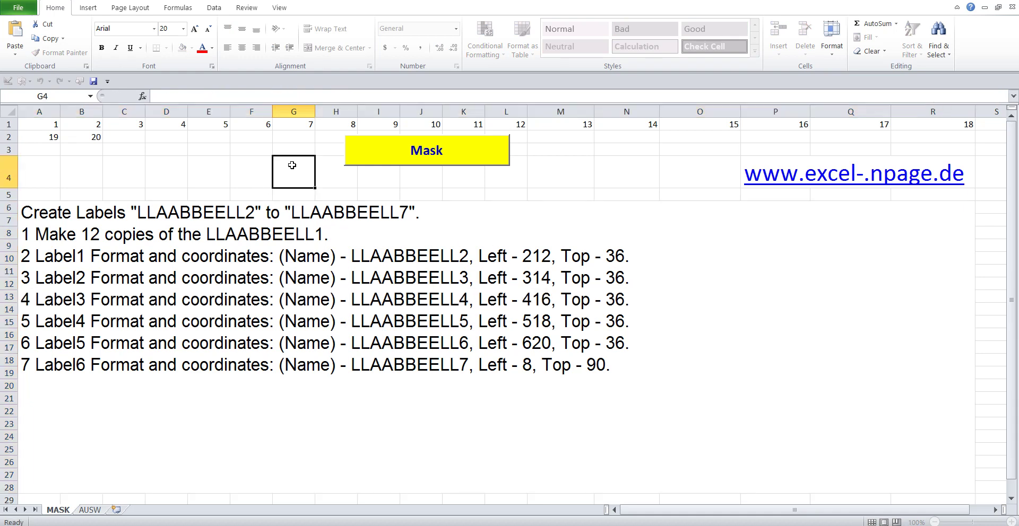
mouse_move(640, 525)
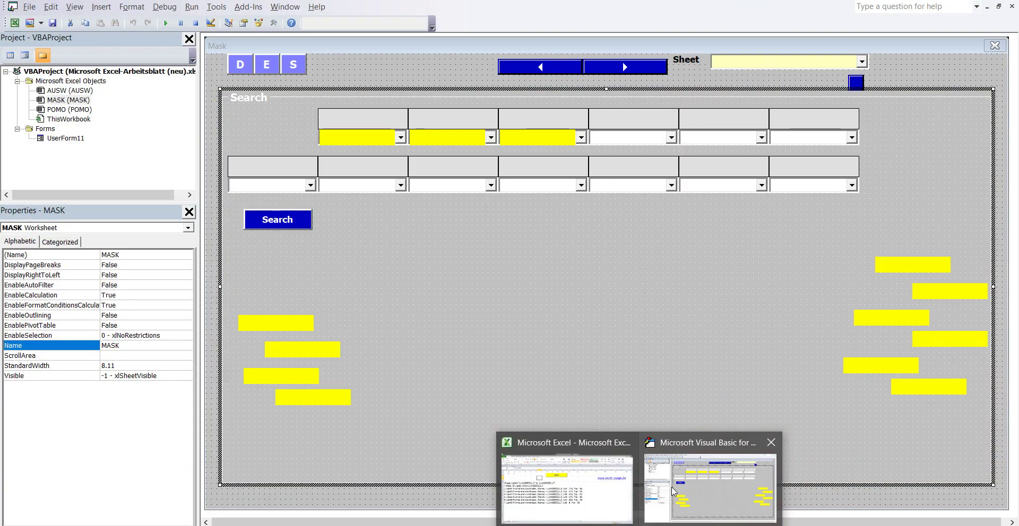
left_click(676, 491)
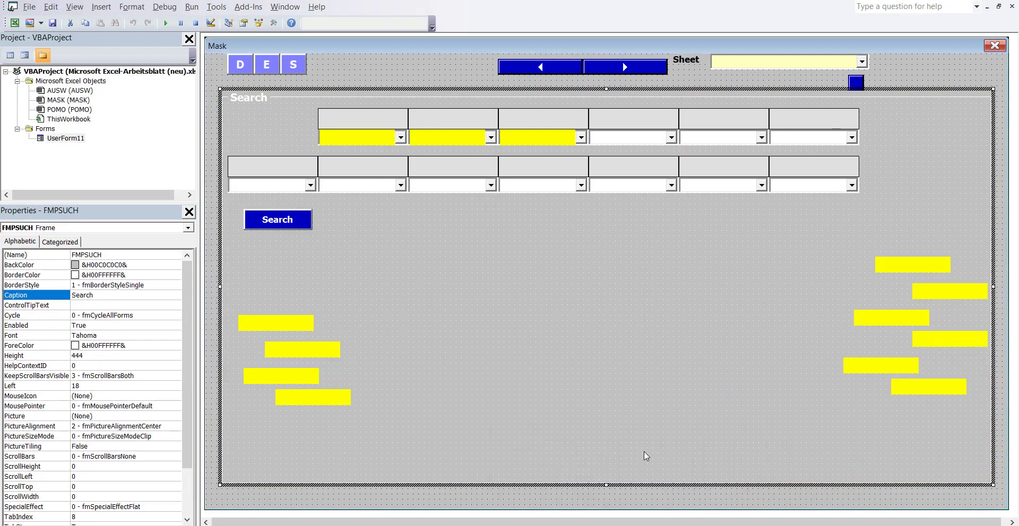
left_click(298, 315)
Step: Rename Label3 to LLAABBEELL4 by pasting LLAABBEELL1 and appending 4
left_click(79, 254)
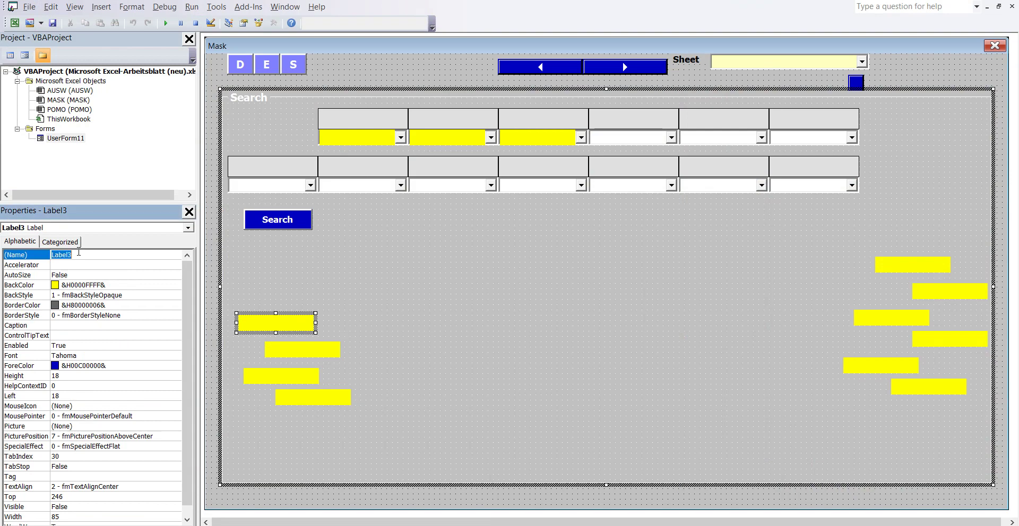
right_click(63, 255)
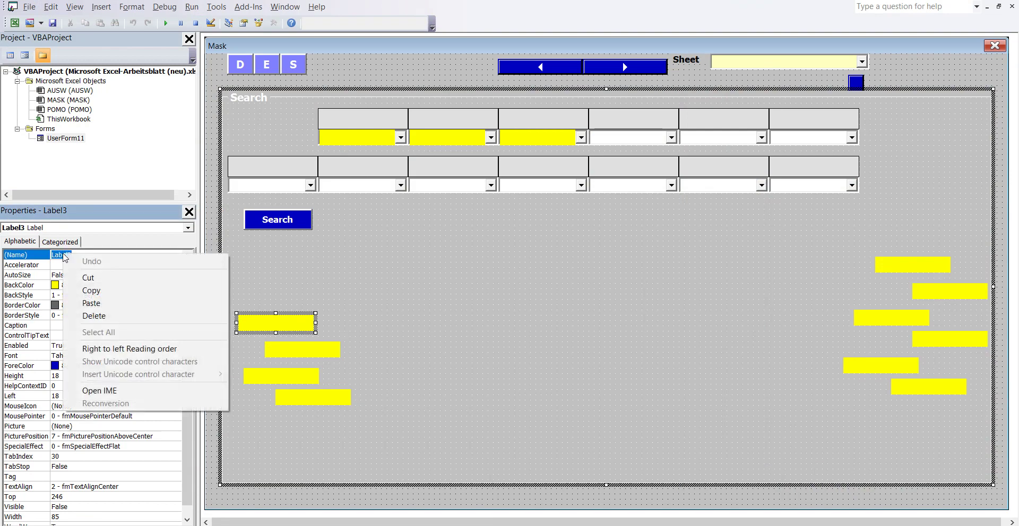
left_click(120, 303)
type("LLAABBEELL")
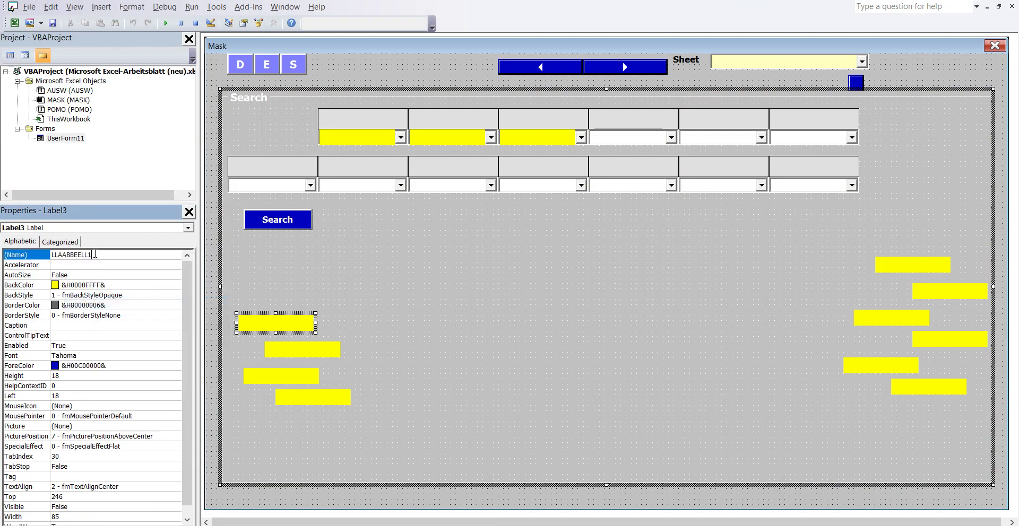
type("4")
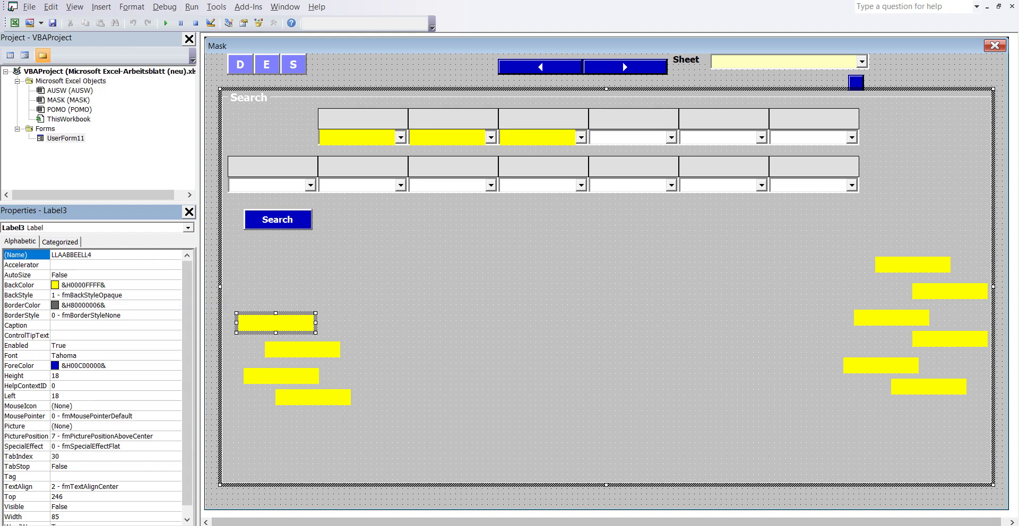
Step: Set LLAABBEELL4 to Left 416 and Top 36 in the top row
mouse_move(584, 514)
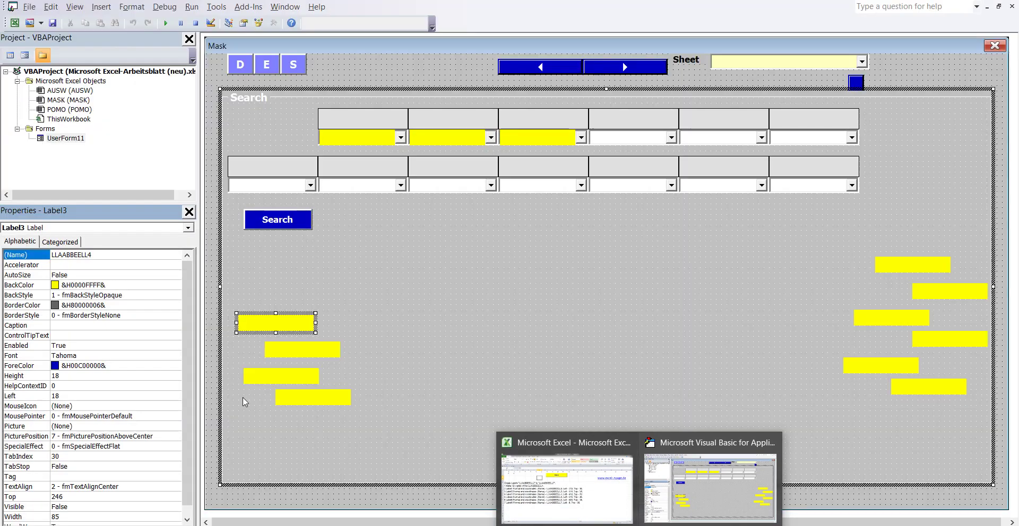
left_click(70, 396)
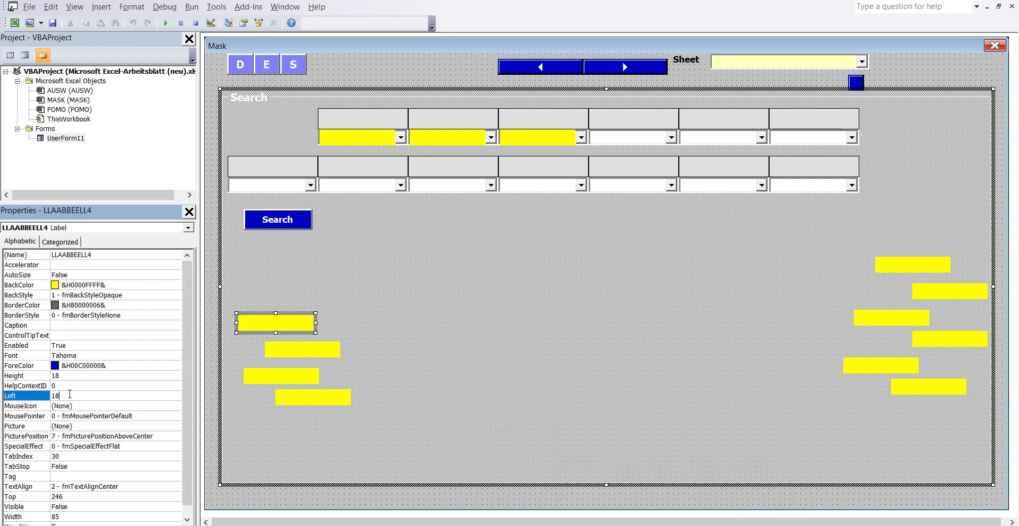
type("416")
mouse_move(640, 524)
mouse_move(584, 486)
left_click(69, 497)
type("36")
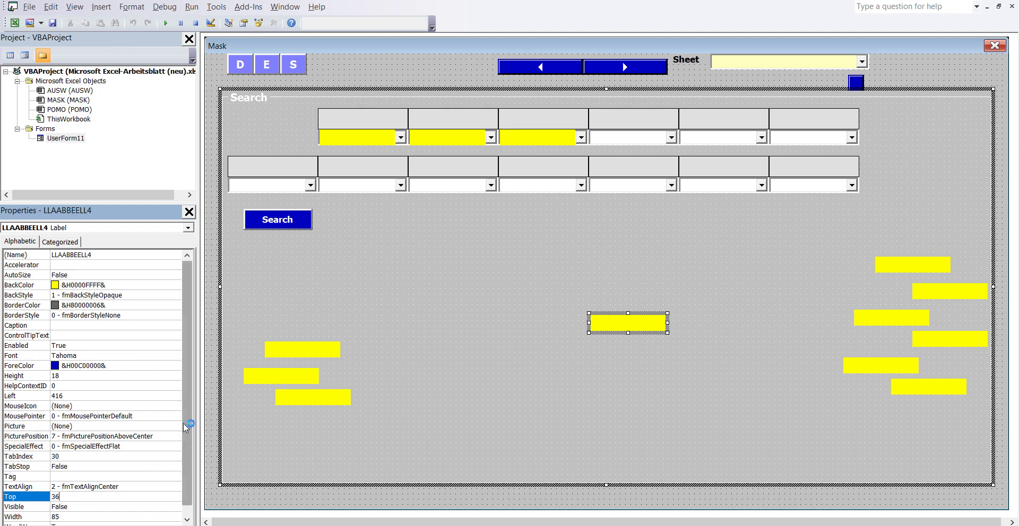
key("Return")
left_click(499, 365)
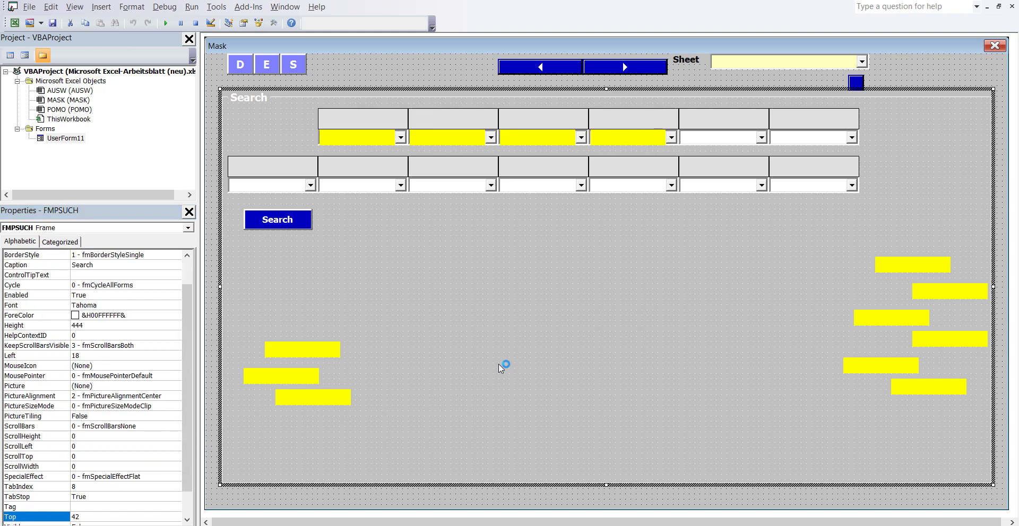
left_click(310, 350)
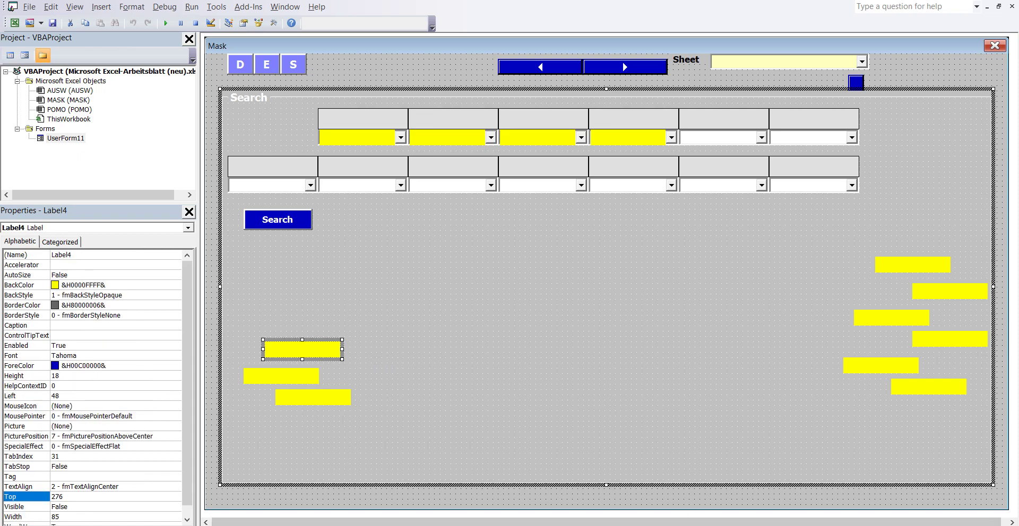
left_click(563, 507)
double_click(361, 321)
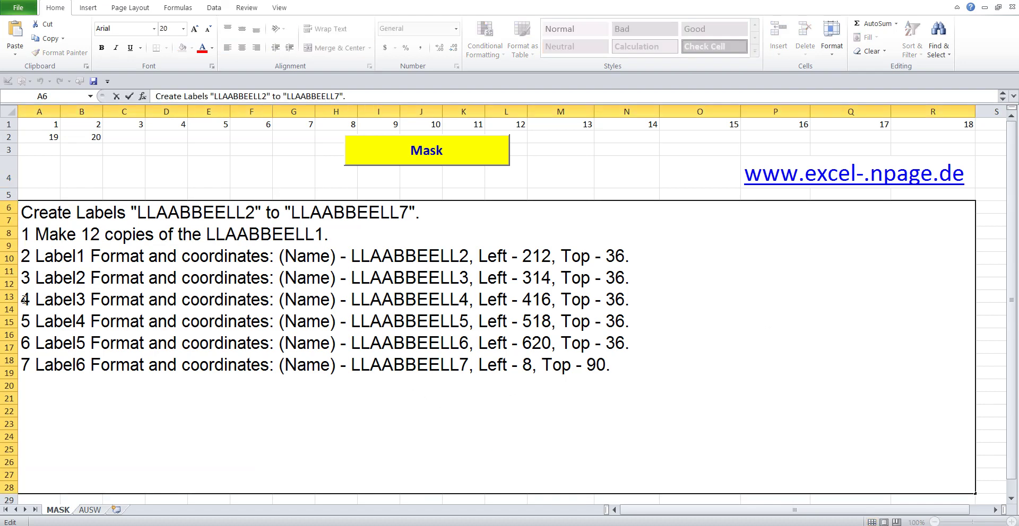
left_click_drag(23, 300, 699, 299)
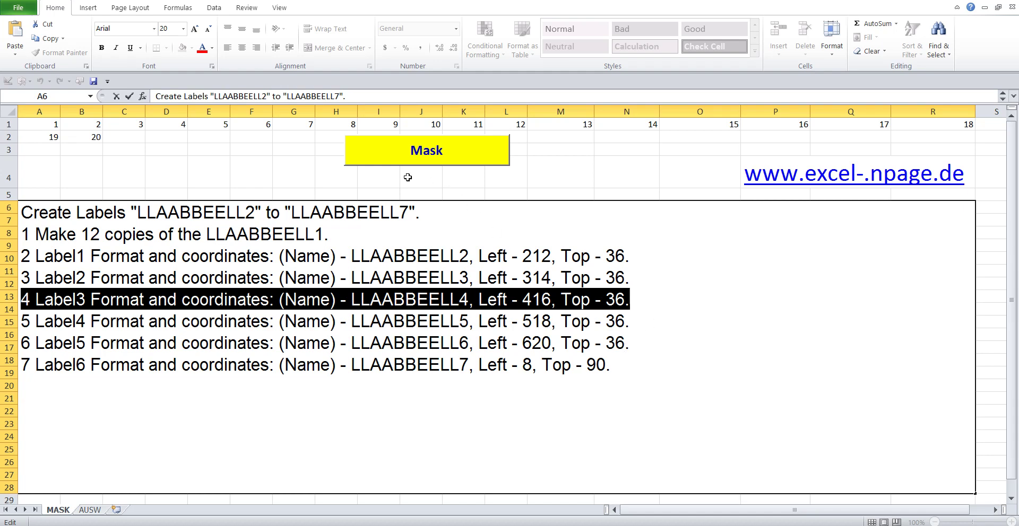
left_click(310, 175)
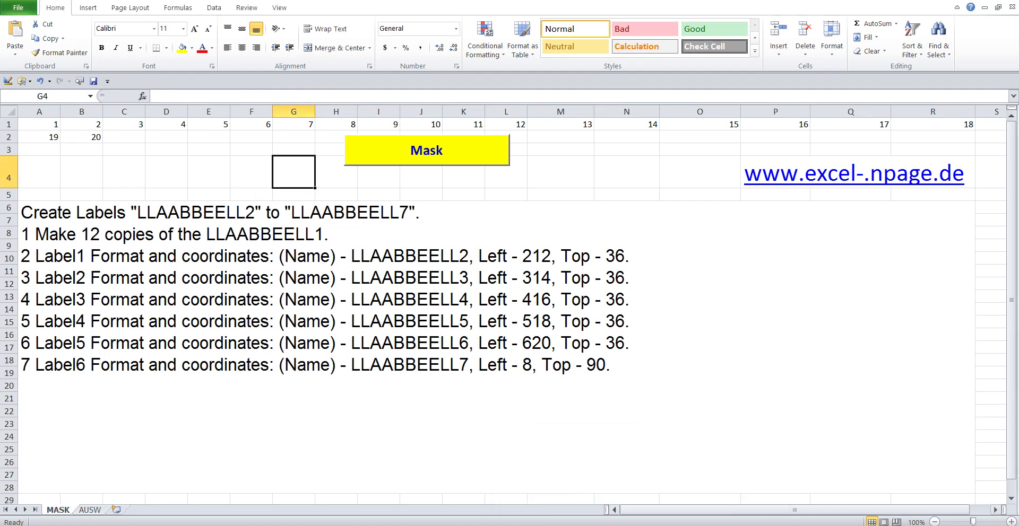
key("alt+F11")
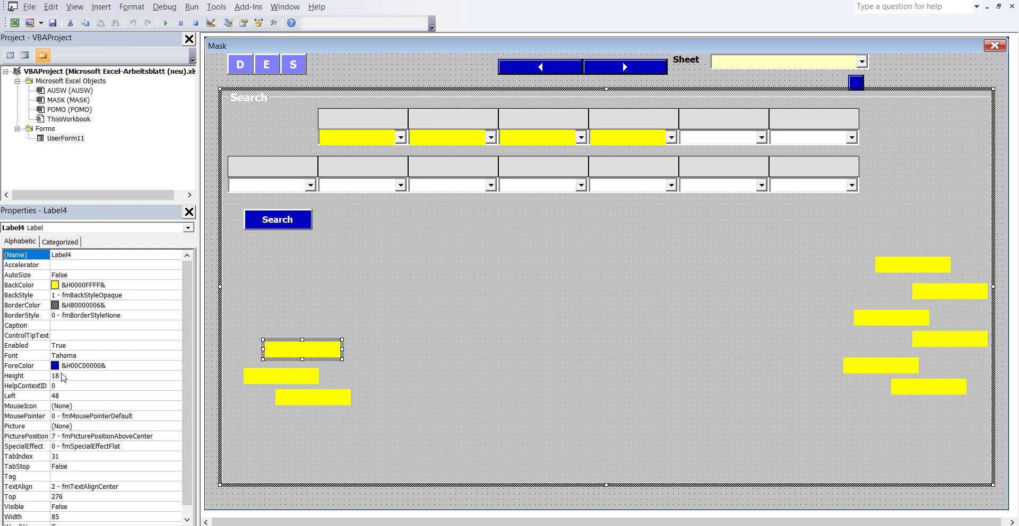
Step: Rename Label4 to LLAABBEELL5 by pasting LLAABBEELL1 and appending 5
left_click(80, 255)
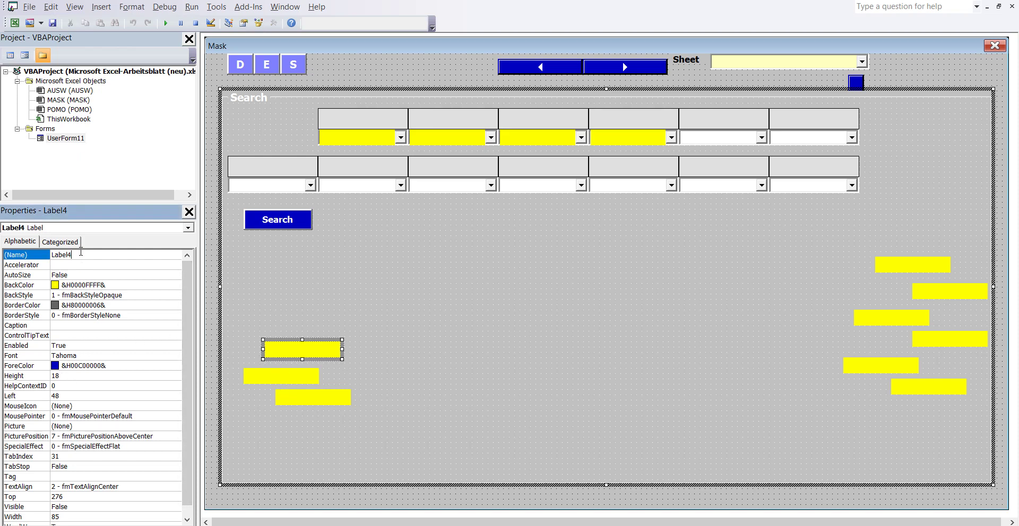
right_click(63, 255)
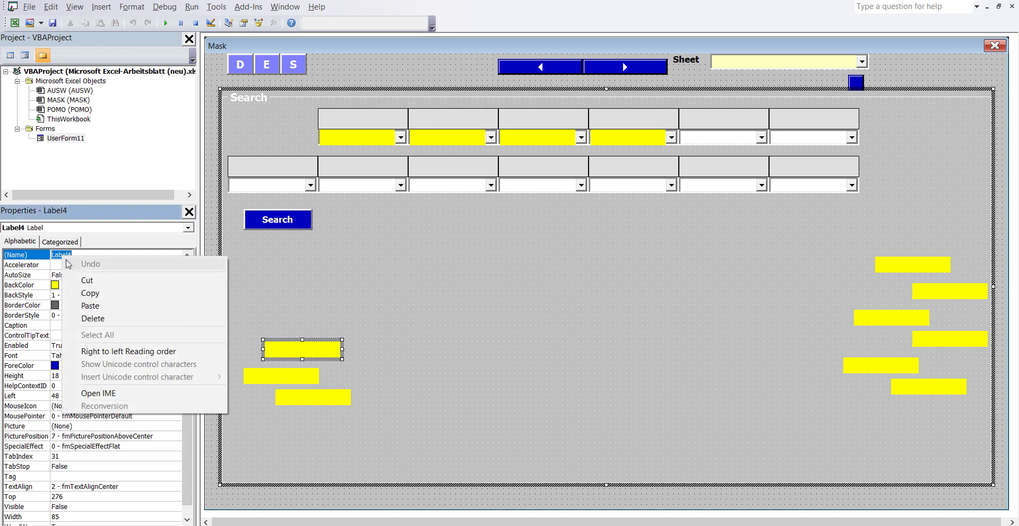
left_click(101, 307)
type("LLAABBEELL")
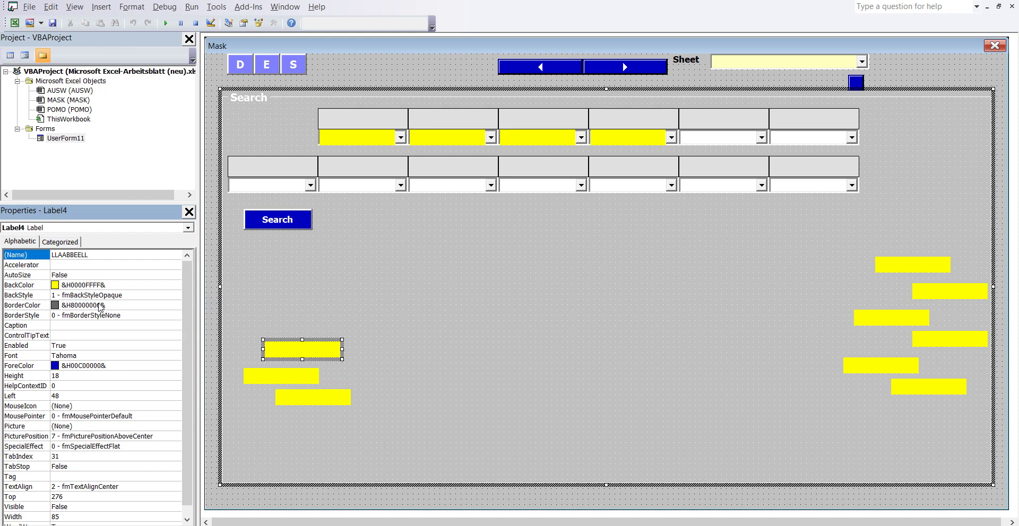
type("5")
Step: Set LLAABBEELL5 to Left 518 and Top 36, over the fifth top-row box
mouse_move(669, 520)
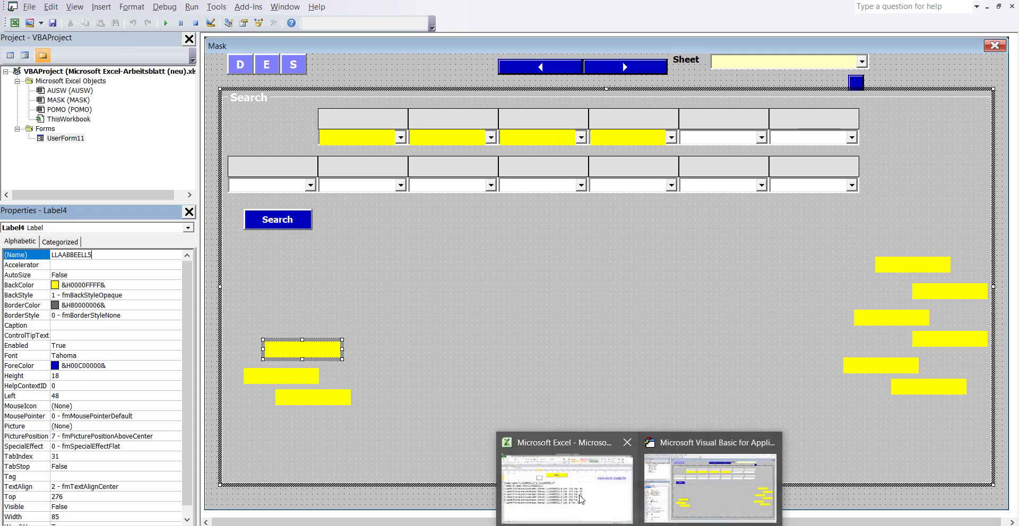
mouse_move(581, 499)
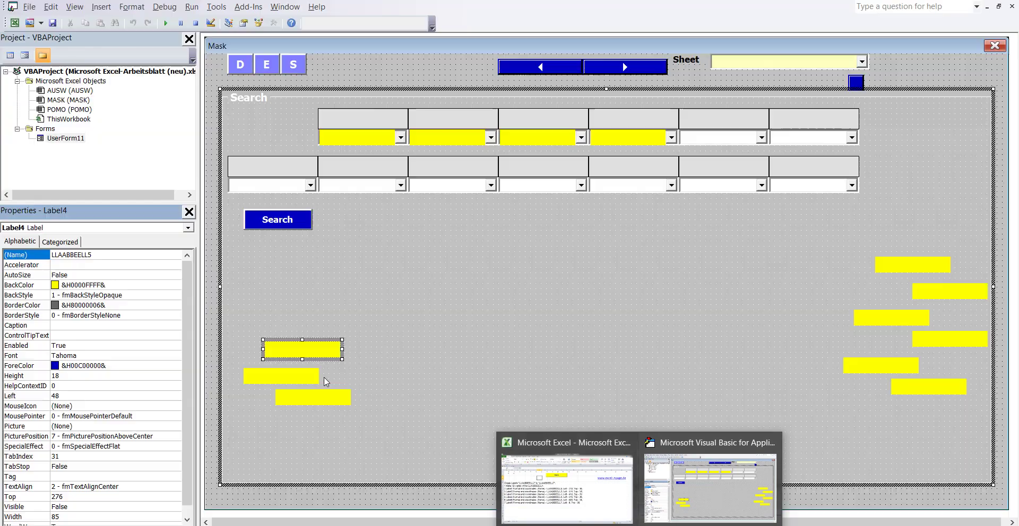
left_click(709, 485)
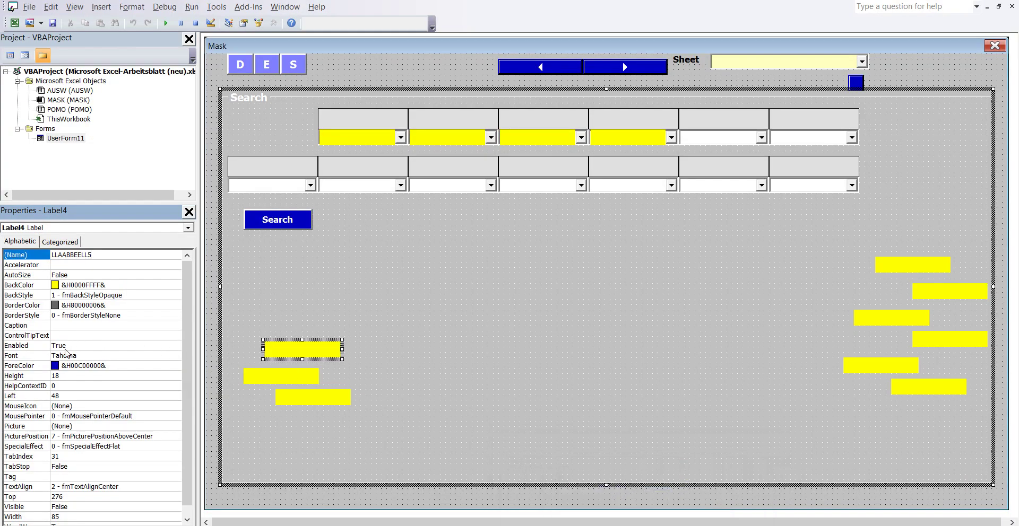
left_click(70, 396)
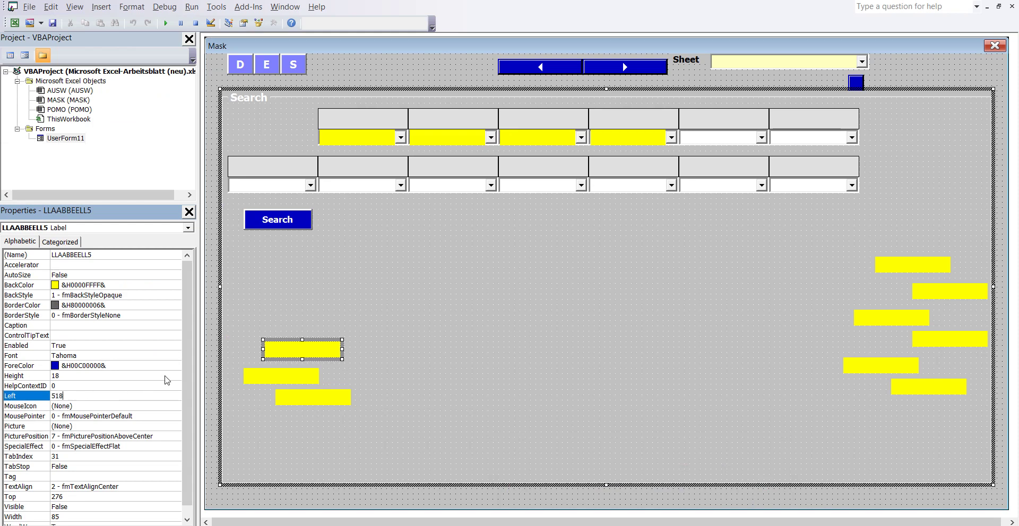
key("Return")
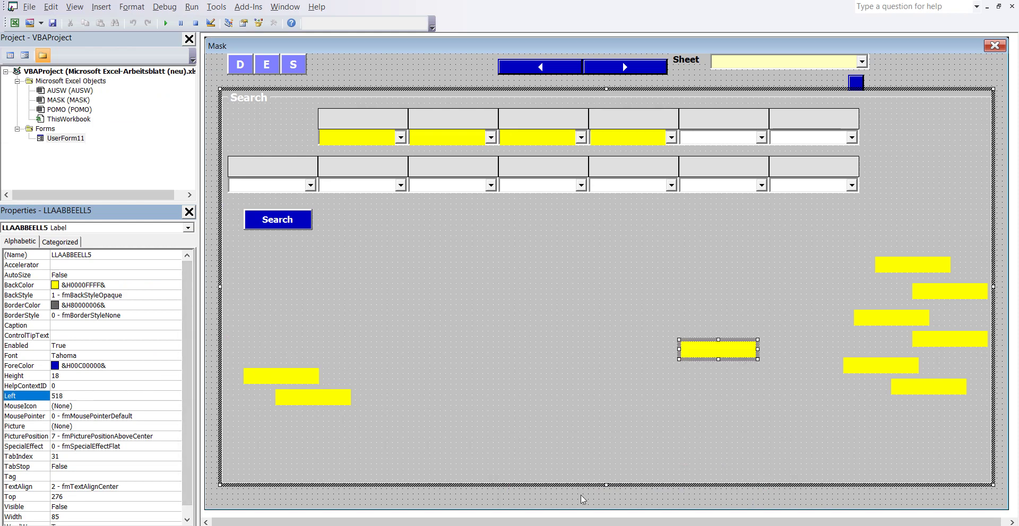
left_click(566, 507)
left_click(73, 497)
type("36")
key("Return")
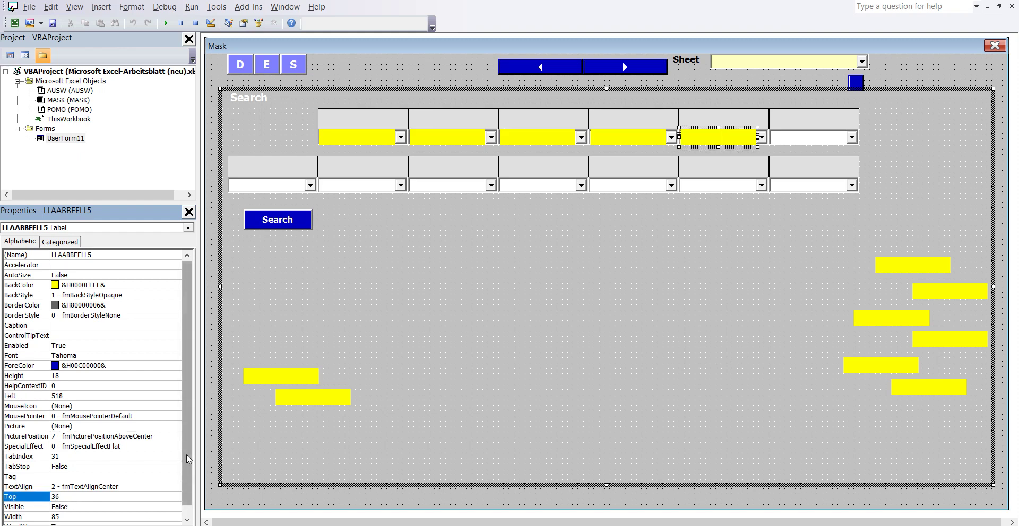
left_click(281, 382)
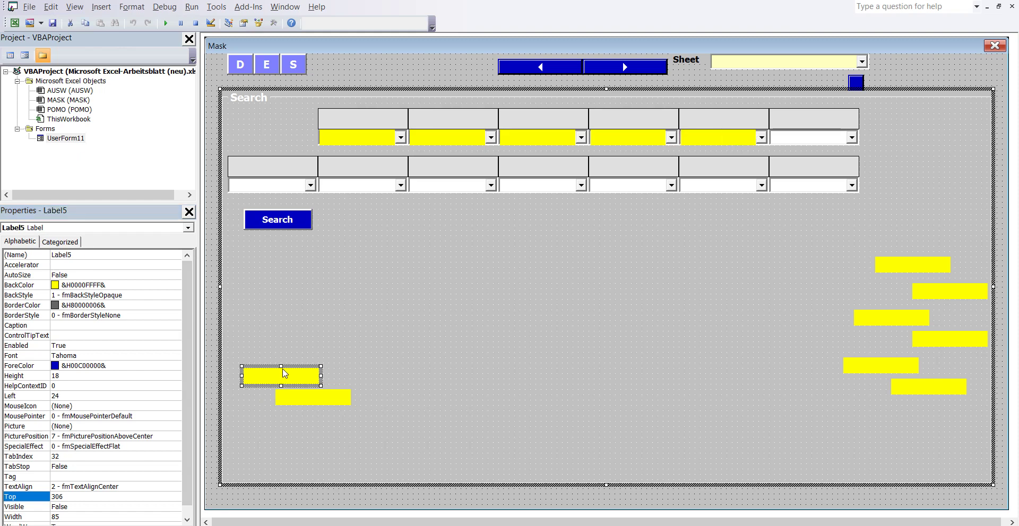
left_click(98, 255)
double_click(98, 256)
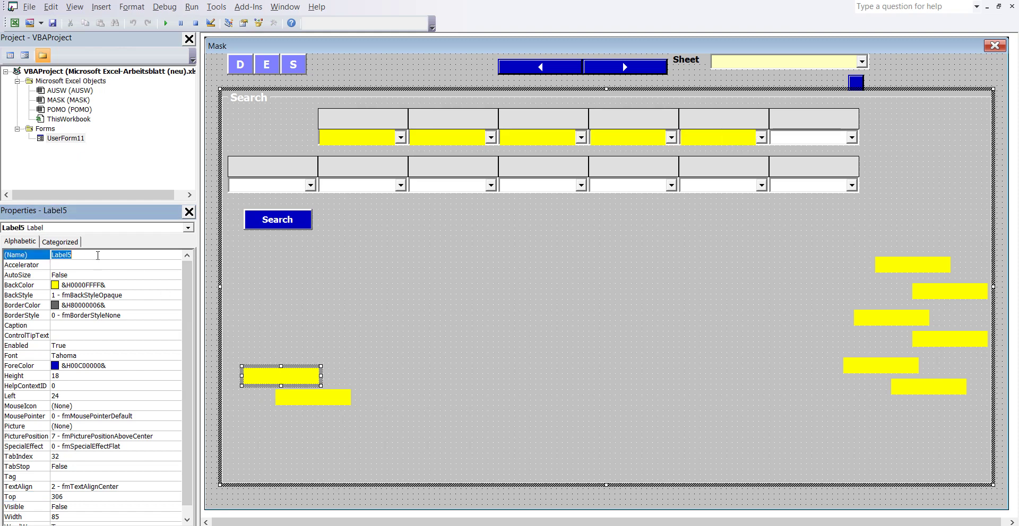
mouse_move(644, 517)
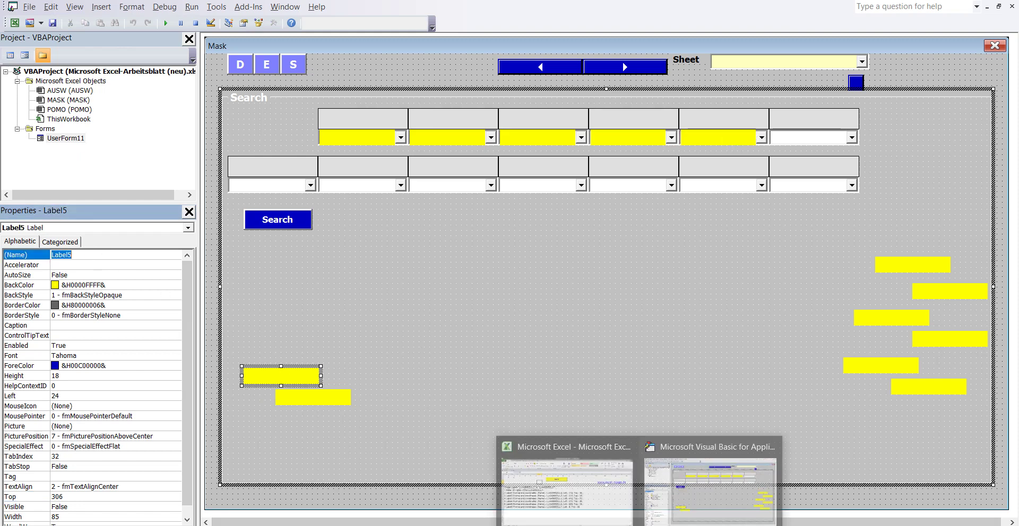
left_click(576, 495)
double_click(426, 346)
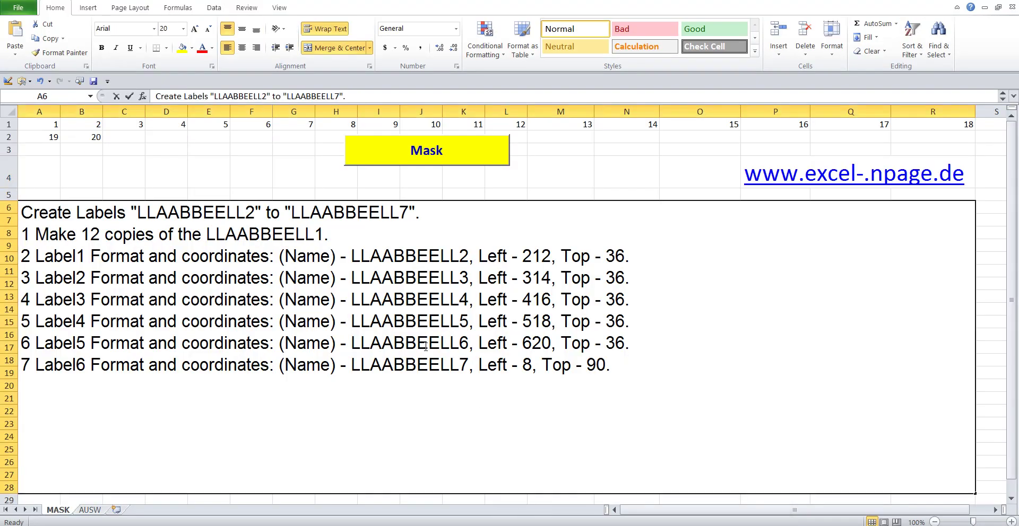
left_click_drag(25, 343, 670, 349)
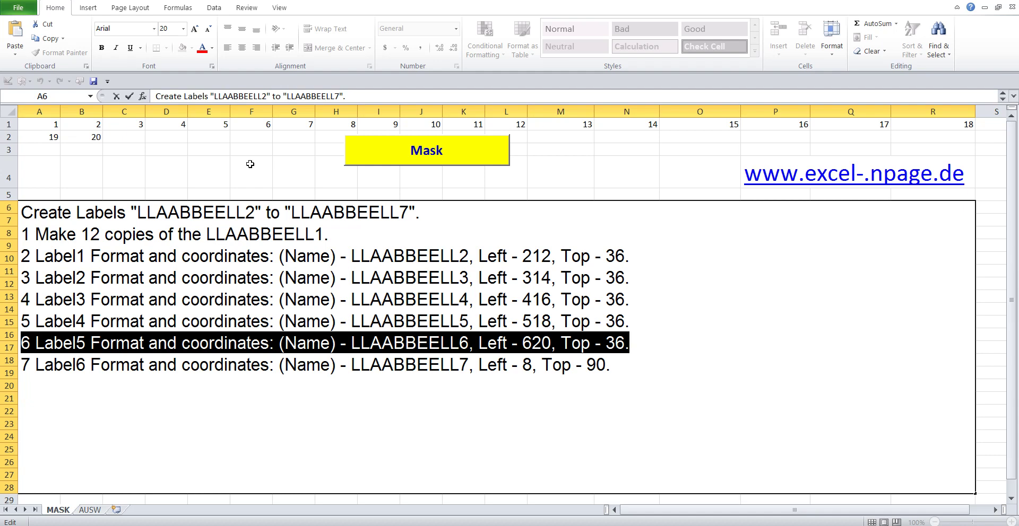
left_click(249, 164)
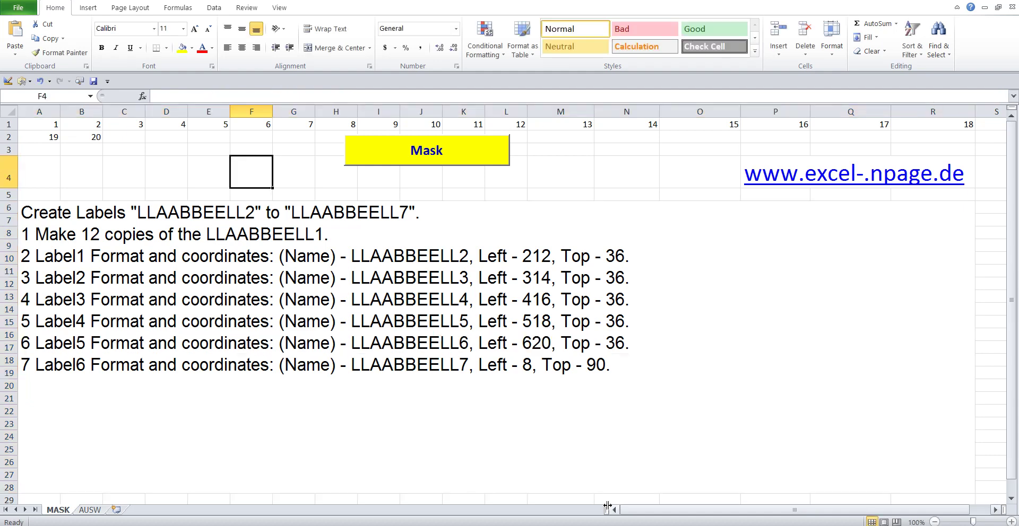
mouse_move(640, 524)
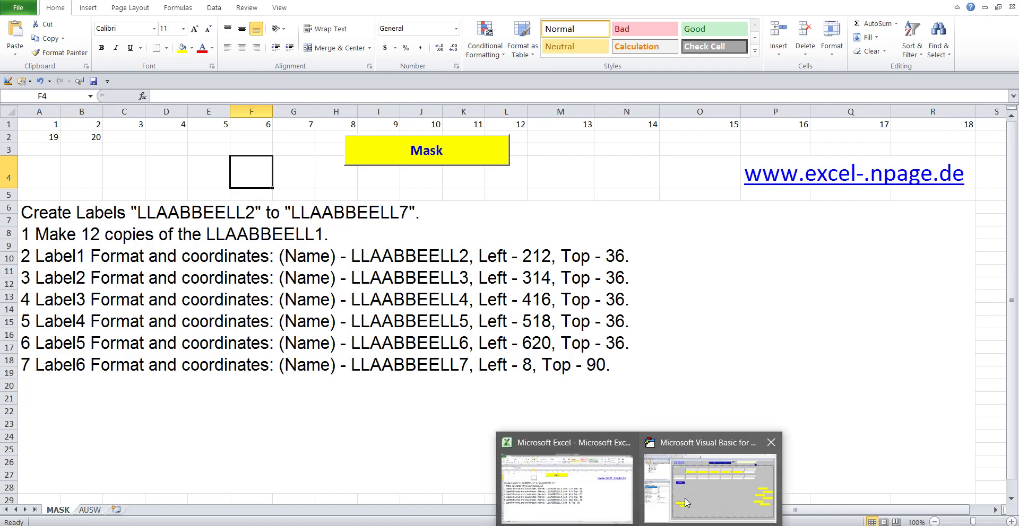
left_click(688, 501)
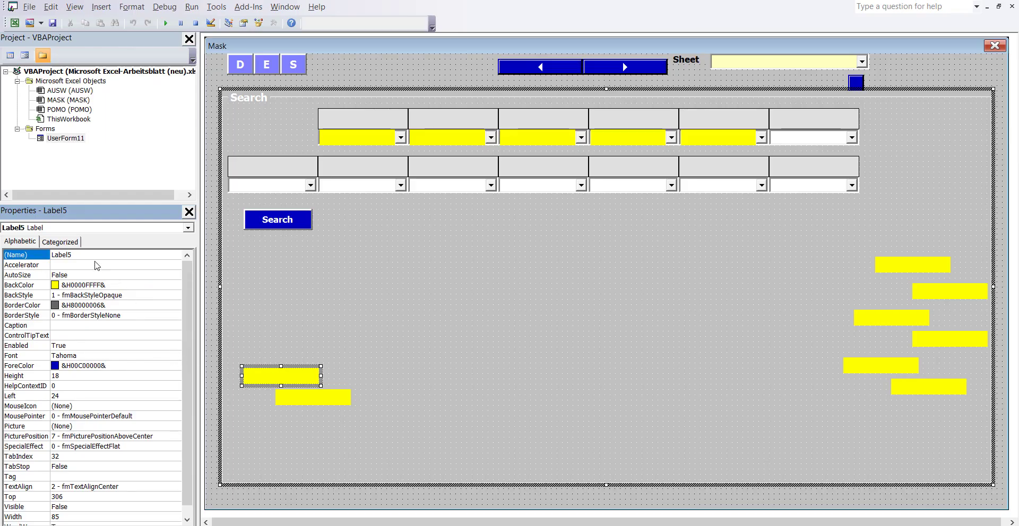
double_click(69, 256)
Step: Rename Label5 to LLAABBEELL6 by pasting the copied name, then check the Excel instructions
right_click(57, 256)
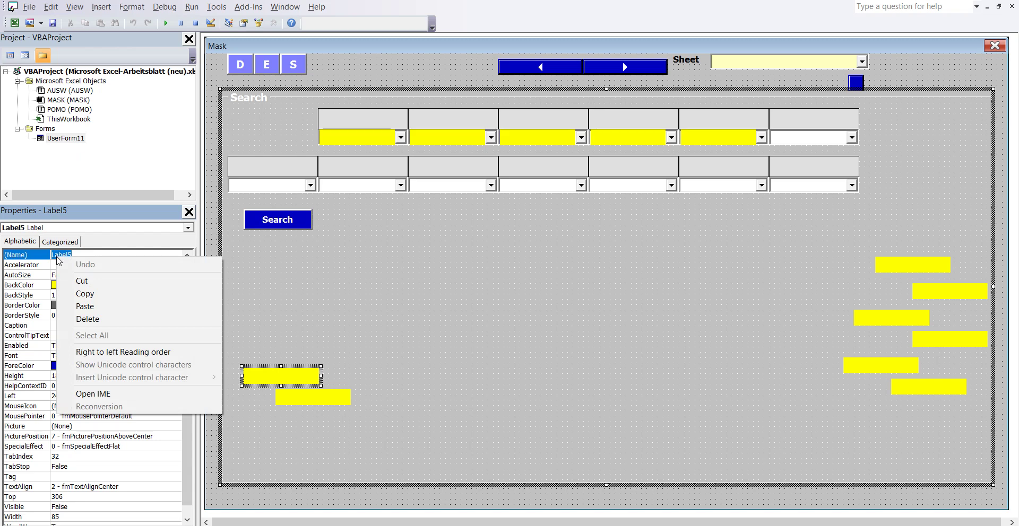
left_click(85, 306)
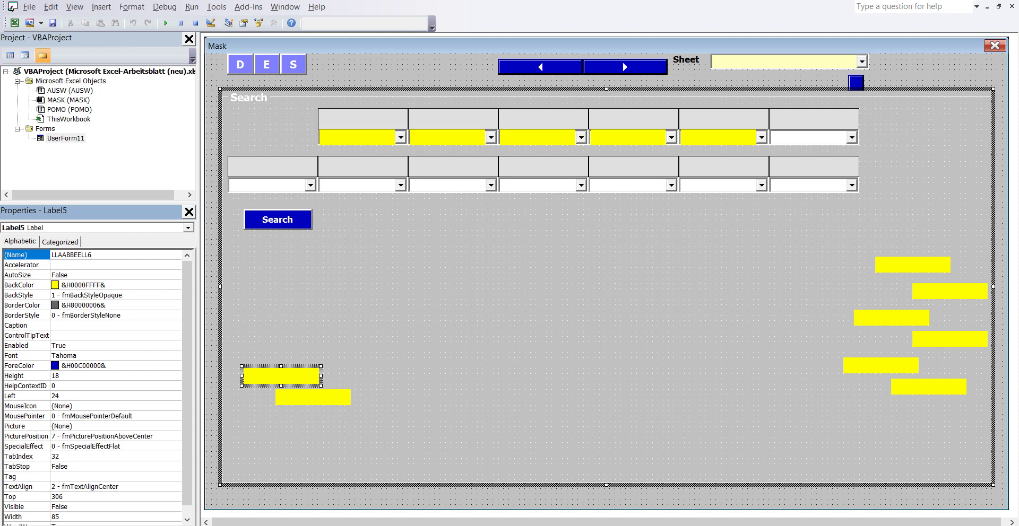
key("Return")
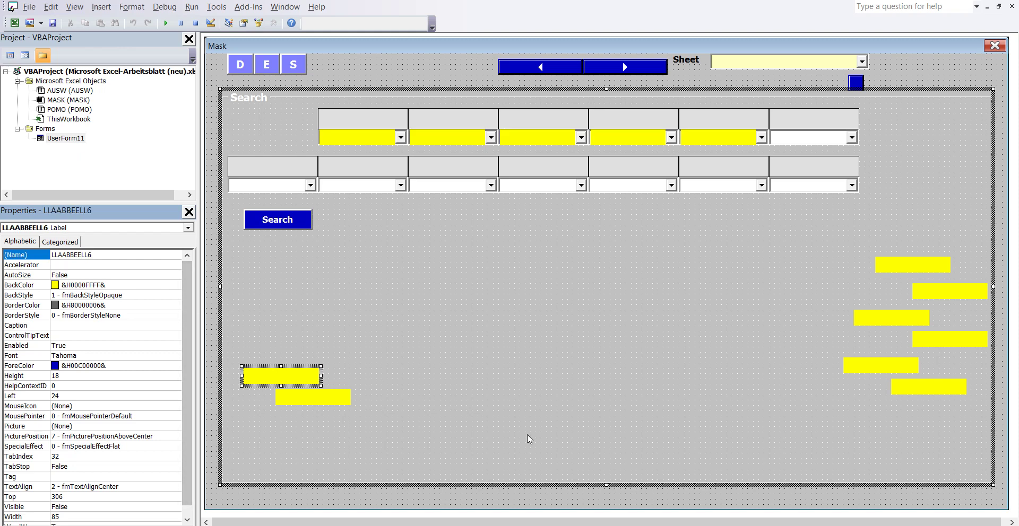
mouse_move(640, 522)
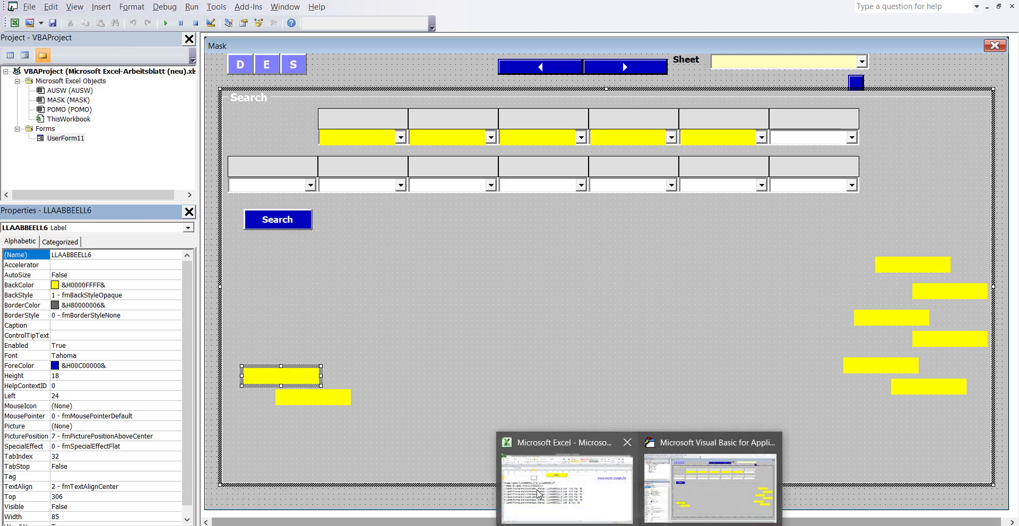
left_click(539, 494)
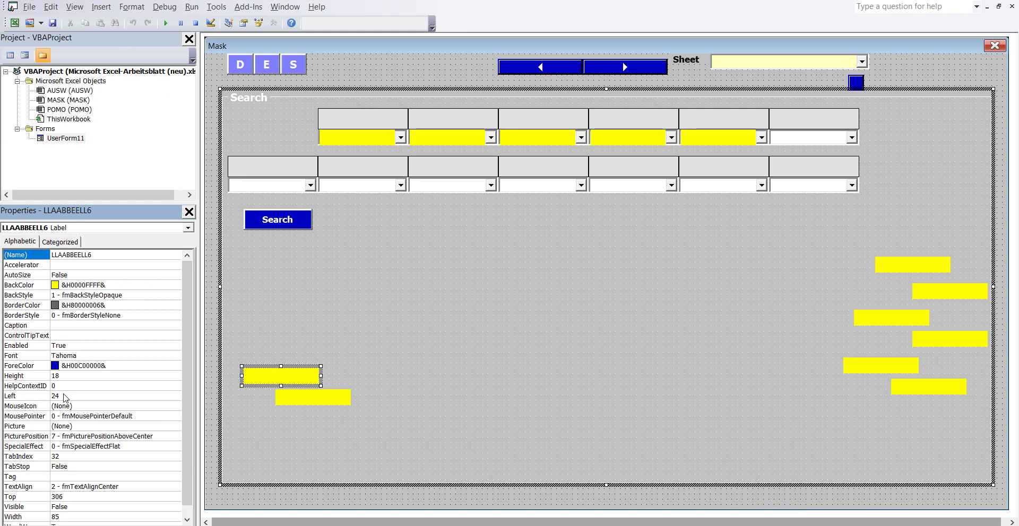
Step: Place LLAABBEELL6 at Left 620, Top 36, then select the next yellow label
left_click(64, 395)
type("620")
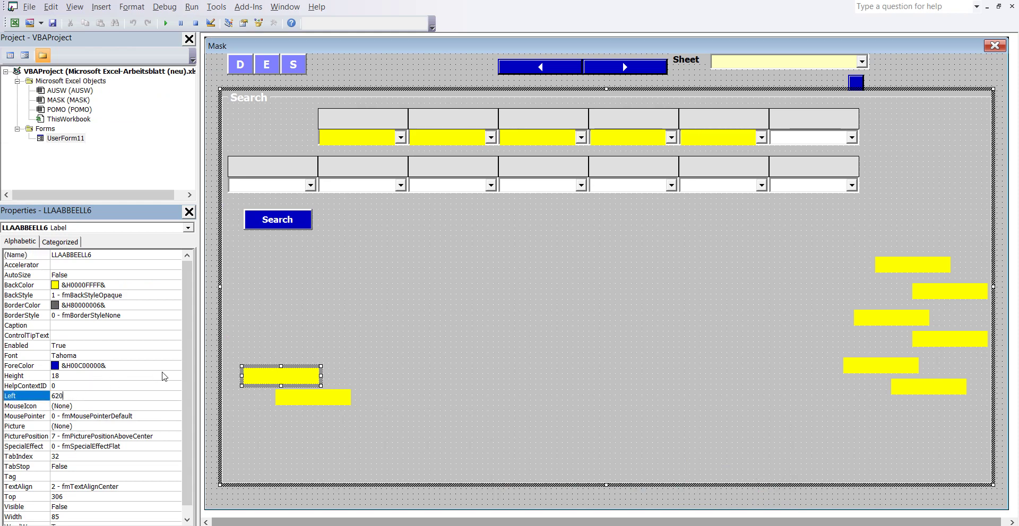
key("Return")
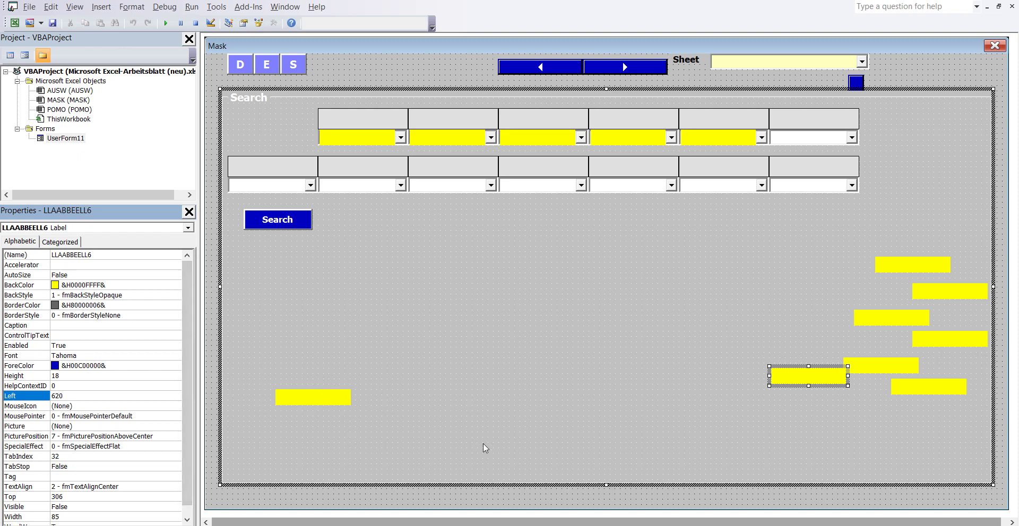
mouse_move(640, 525)
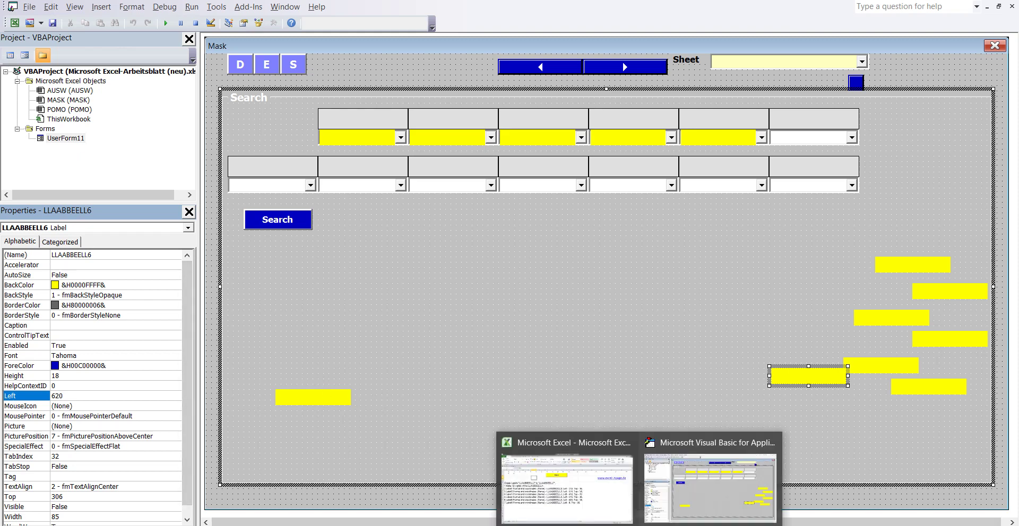
mouse_move(595, 510)
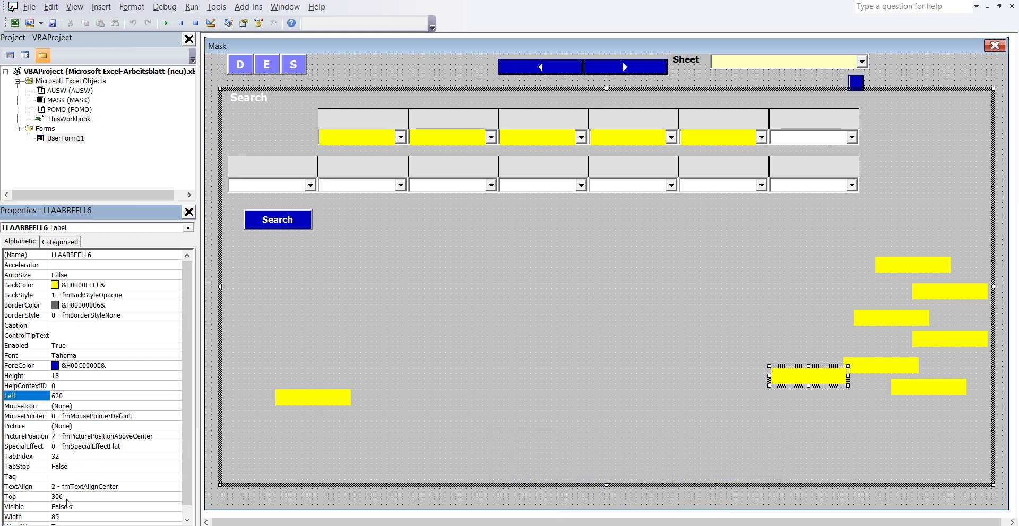
left_click(71, 497)
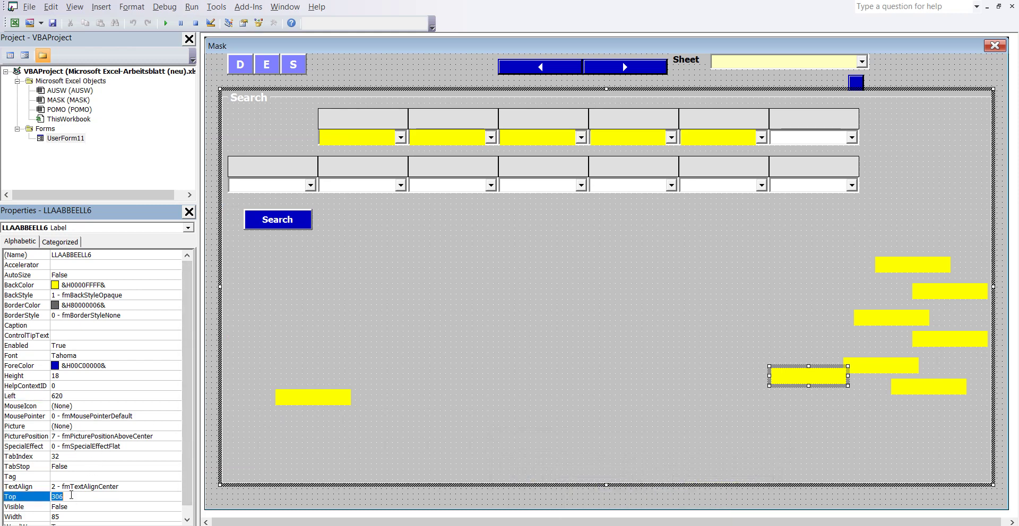
type("36")
left_click(185, 460)
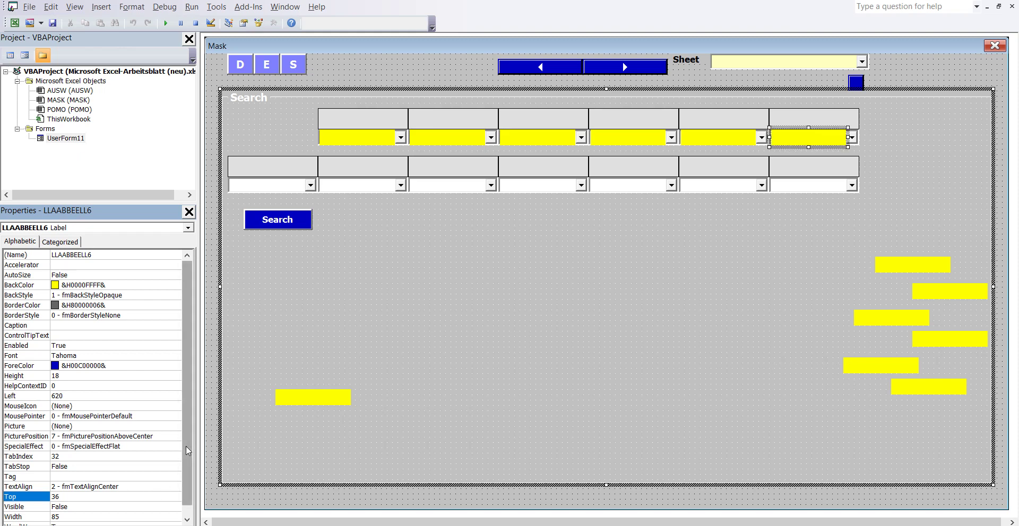
left_click(320, 414)
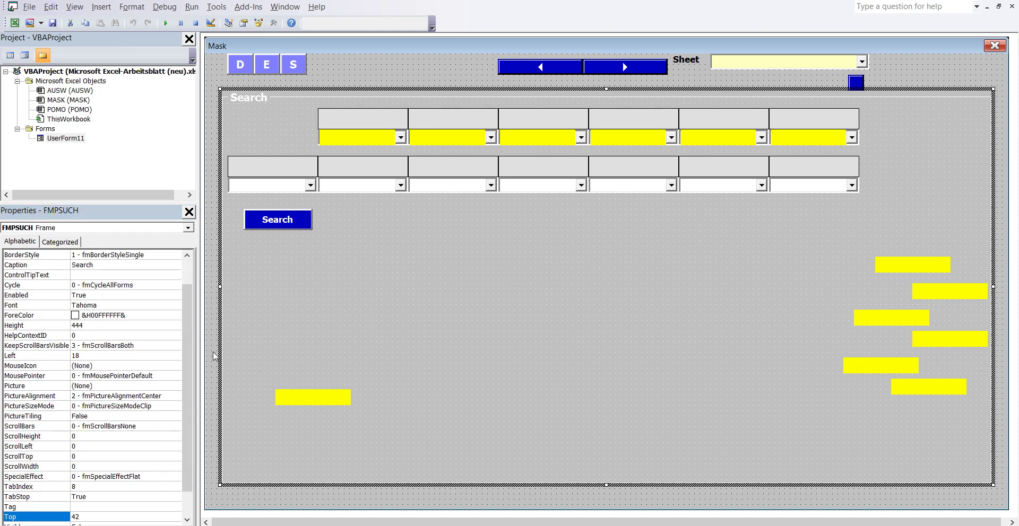
left_click(306, 396)
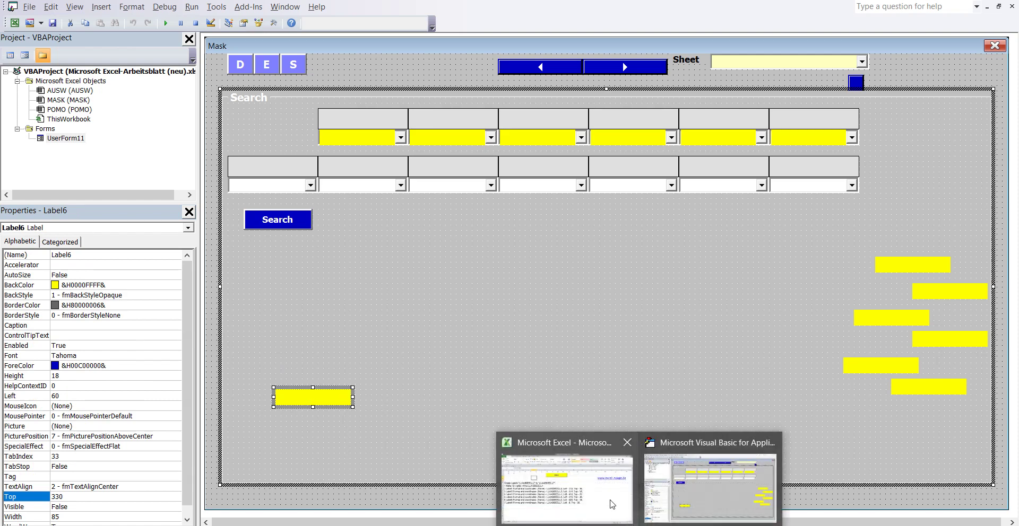
Step: Review the step 7 instruction line on the Excel sheet
left_click(604, 494)
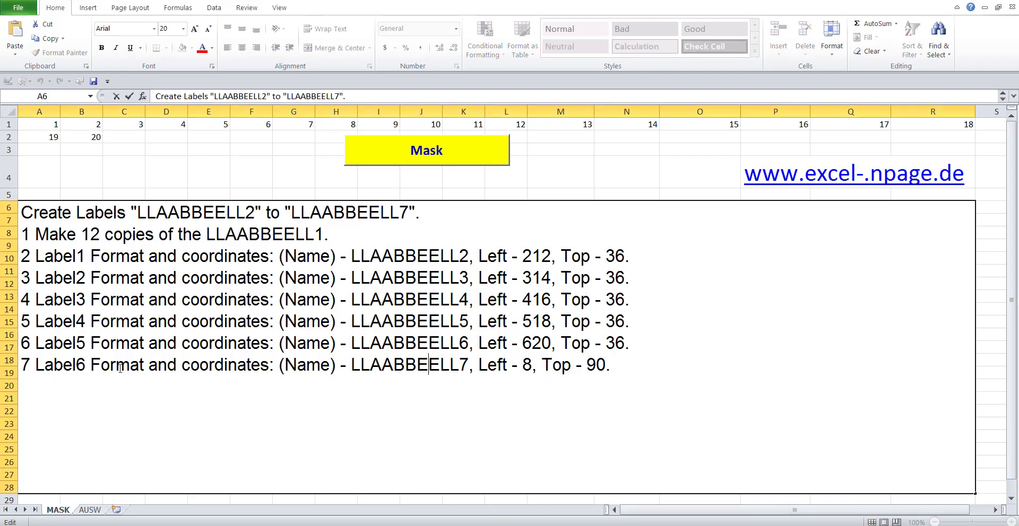
left_click_drag(25, 365, 580, 384)
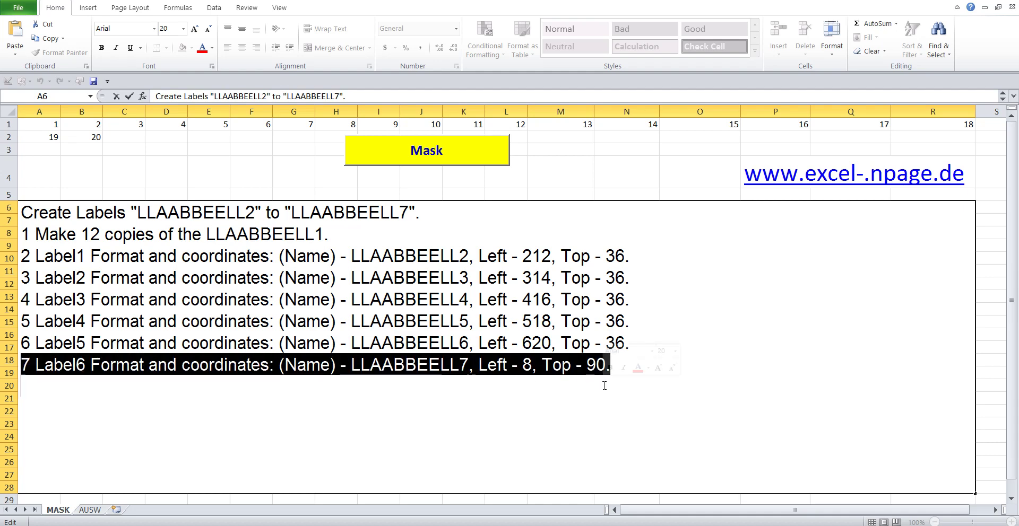
left_click(249, 177)
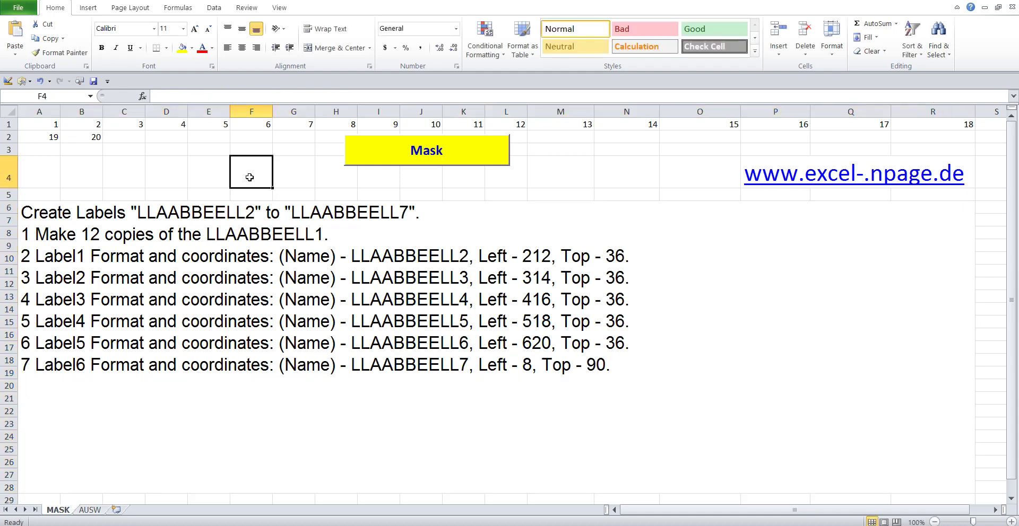
mouse_move(644, 523)
left_click(682, 496)
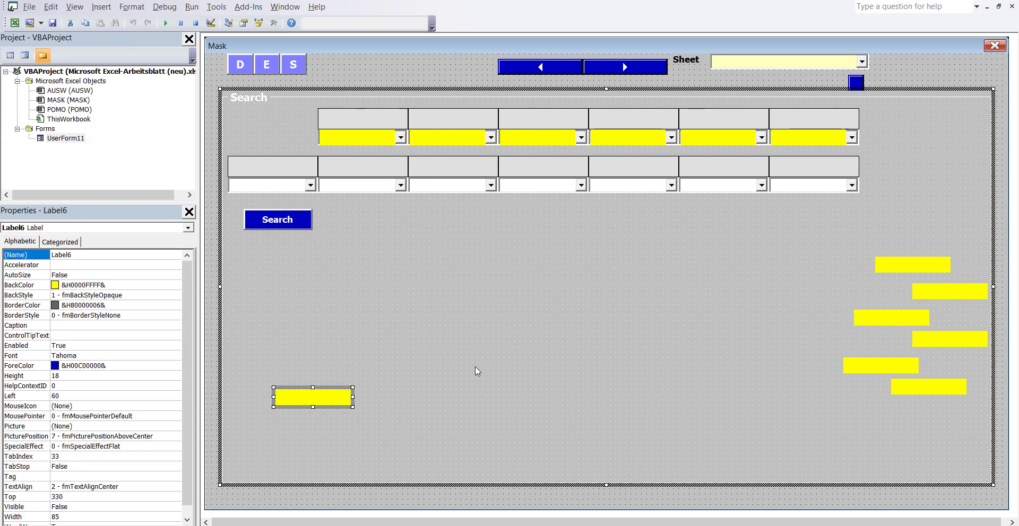
Step: Paste LLAABBEELL7 as the new name of Label6
left_click(83, 258)
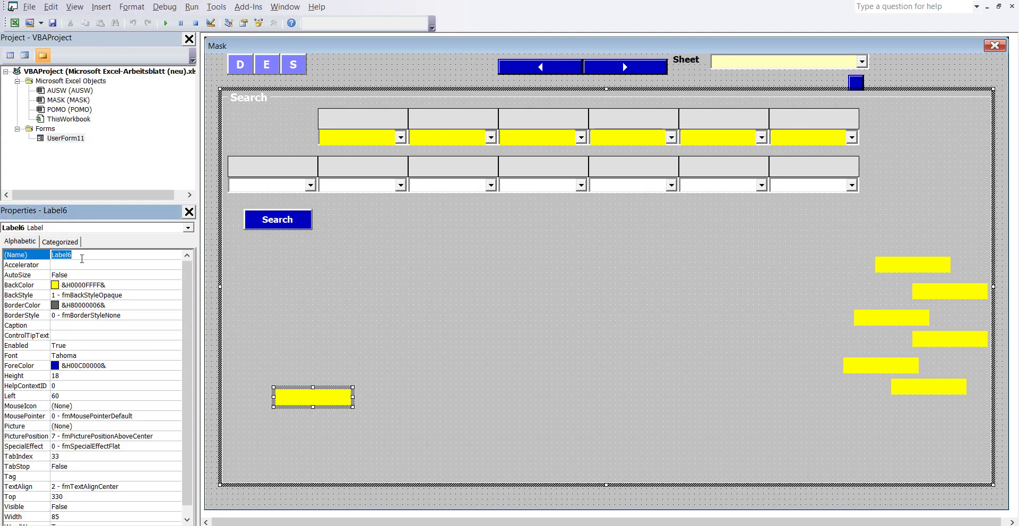
right_click(82, 259)
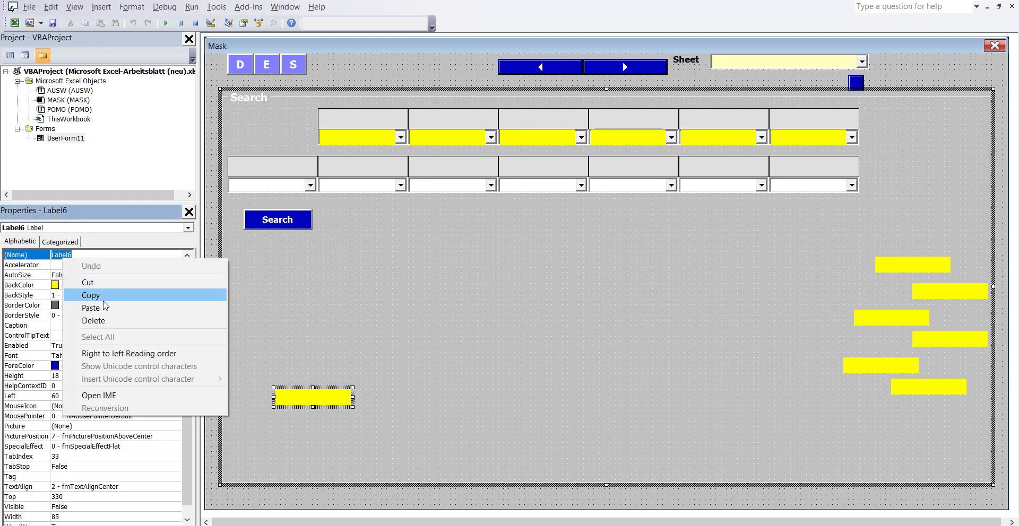
left_click(103, 312)
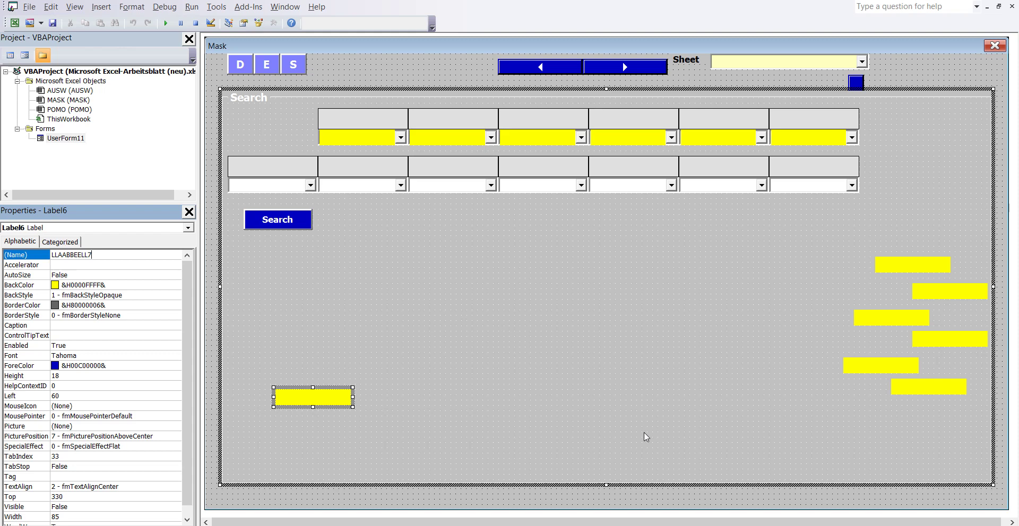
mouse_move(652, 519)
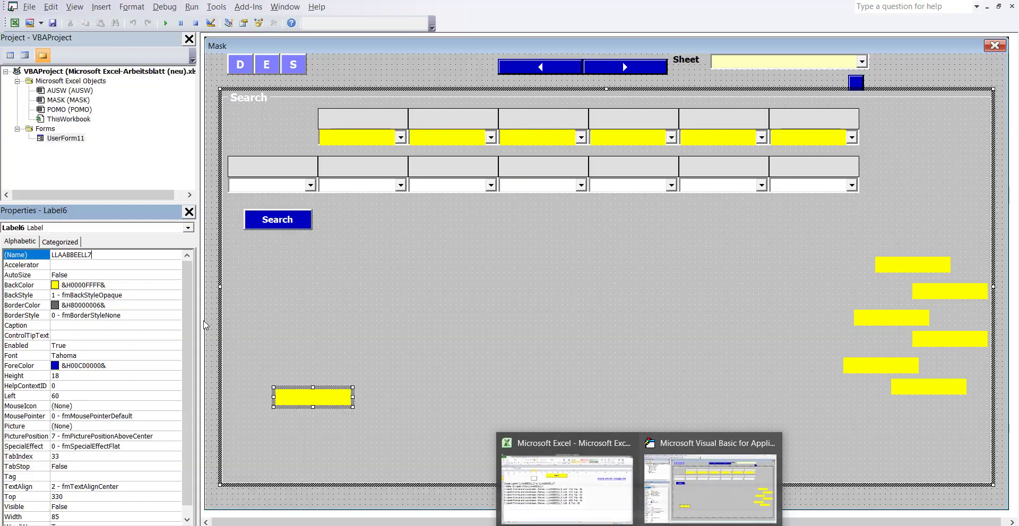
left_click(710, 488)
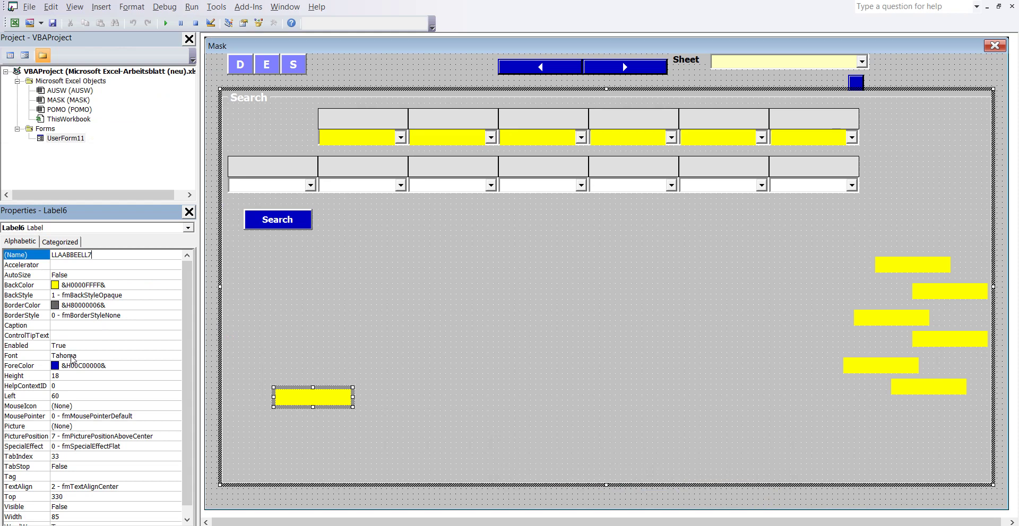
Step: Position LLAABBEELL7 at Left 8, Top 90 over the second row's first box
left_click(66, 397)
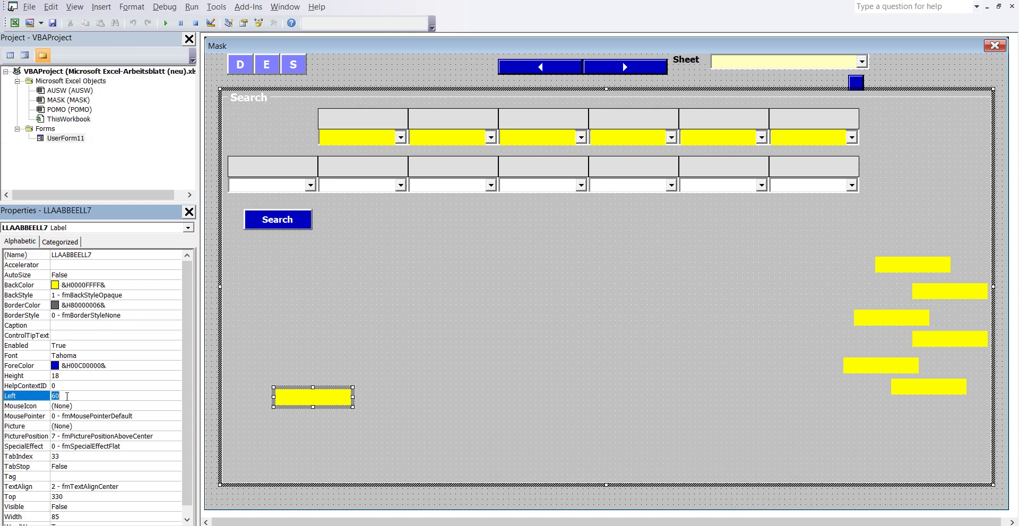
type("8")
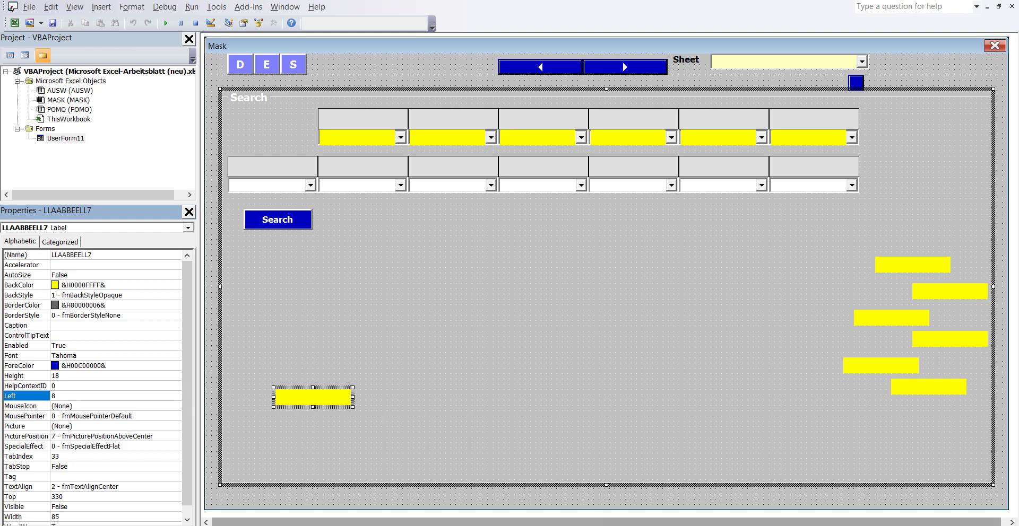
left_click(601, 479)
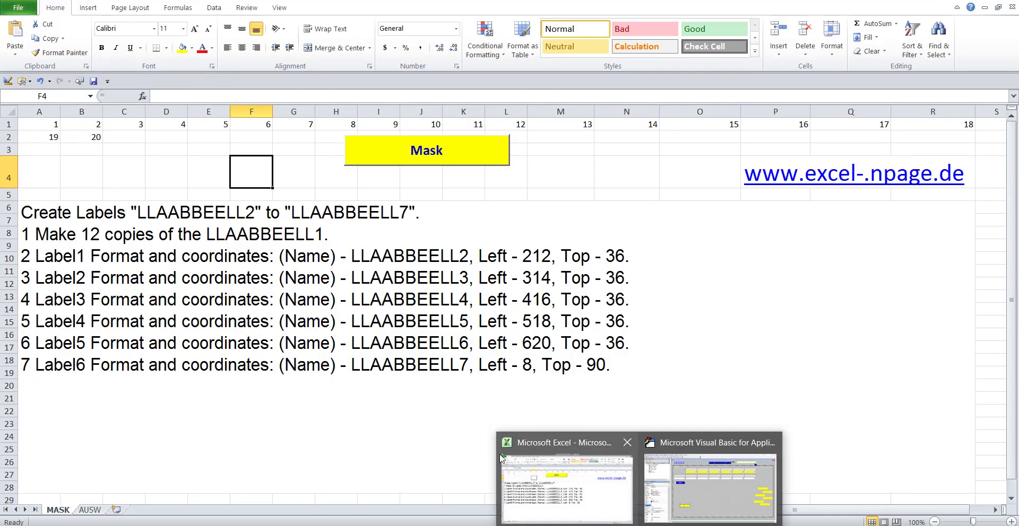
left_click(710, 486)
left_click(186, 446)
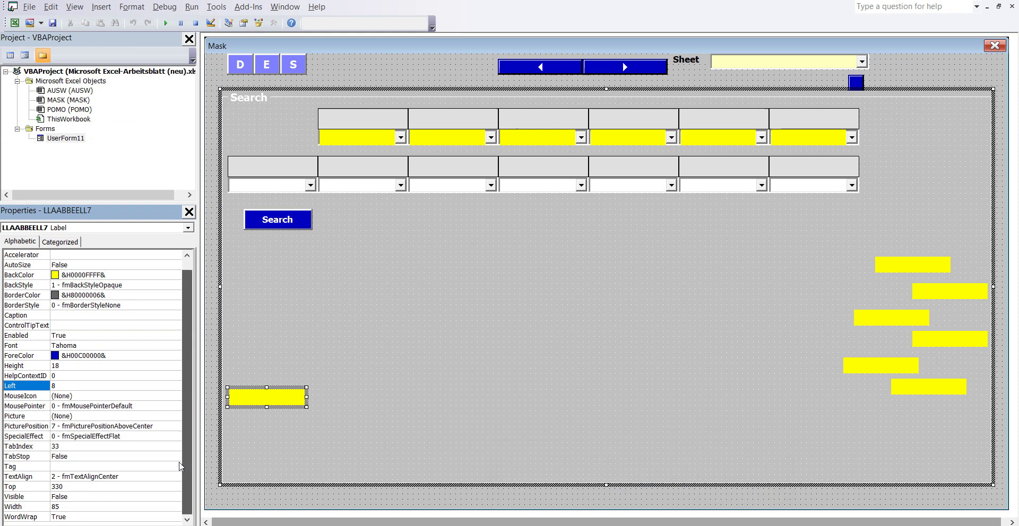
double_click(72, 486)
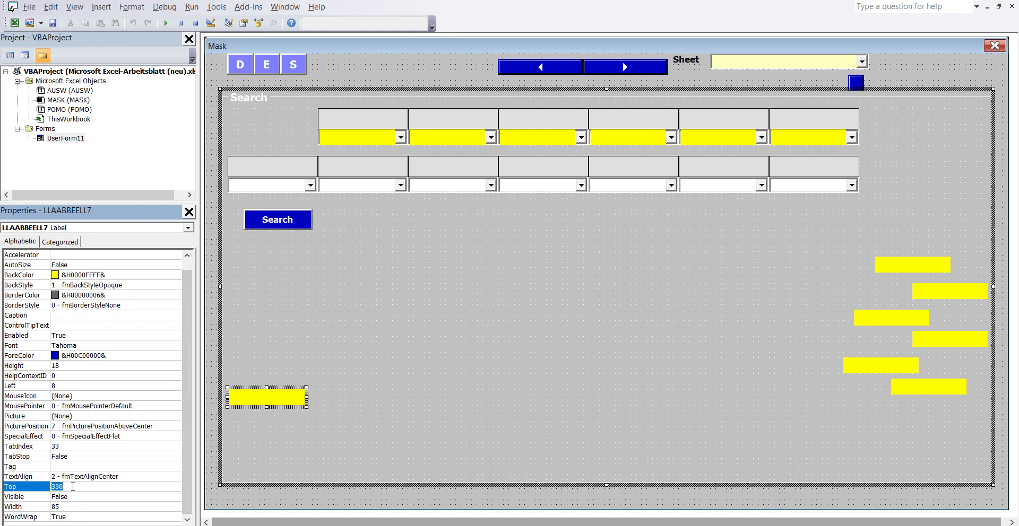
type("90")
left_click(191, 445)
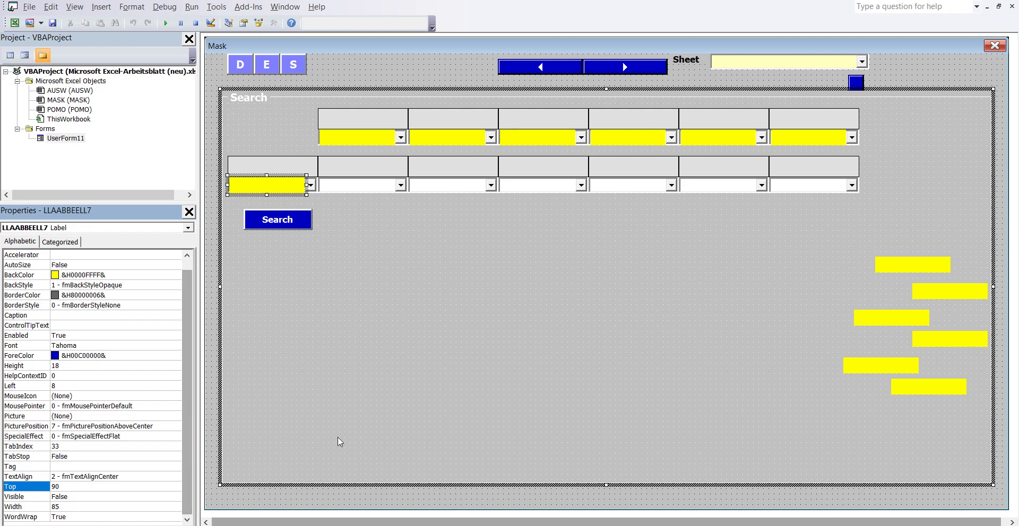
left_click(624, 524)
left_click(578, 493)
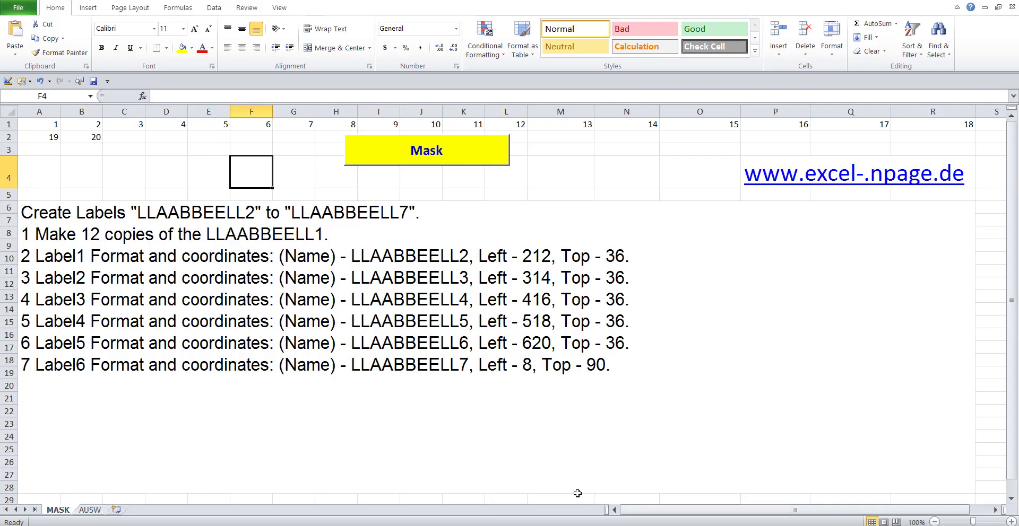
Step: Run the Mask userform from the sheet's yellow button, close it, and run it again
left_click(463, 157)
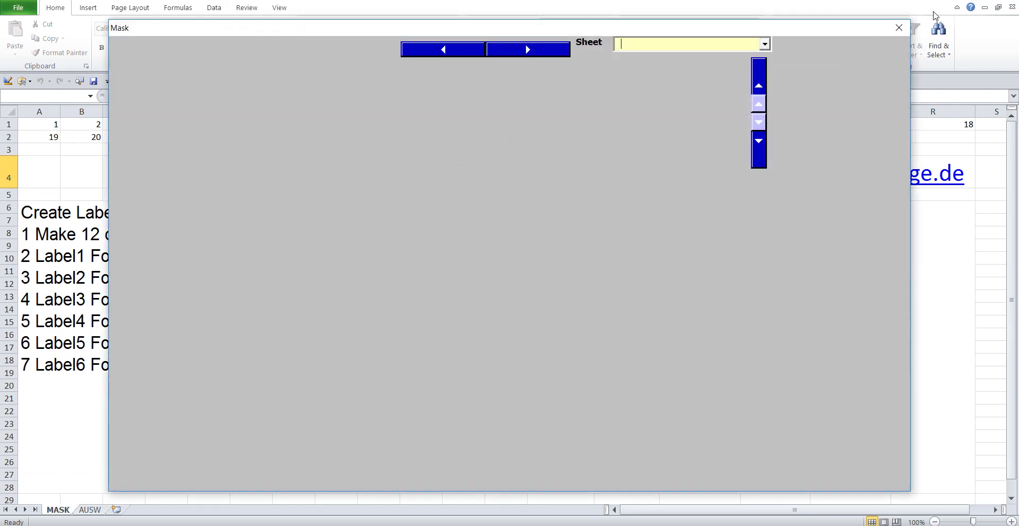
left_click(899, 28)
mouse_move(615, 517)
left_click(688, 486)
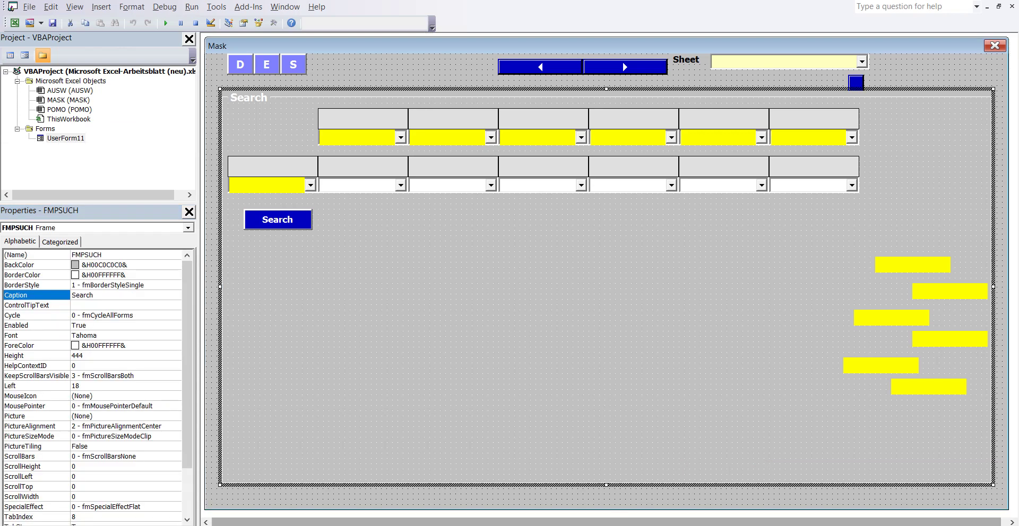
left_click(602, 511)
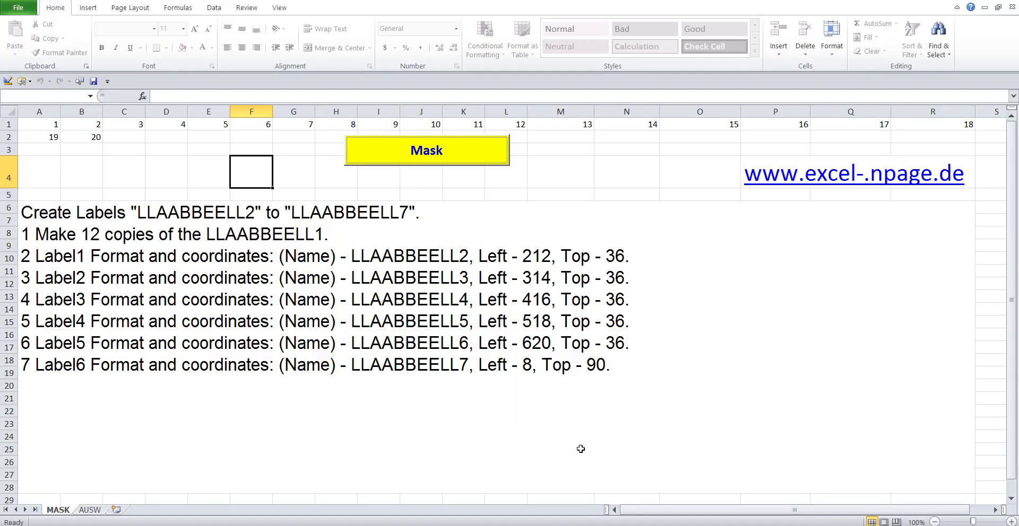
left_click(468, 160)
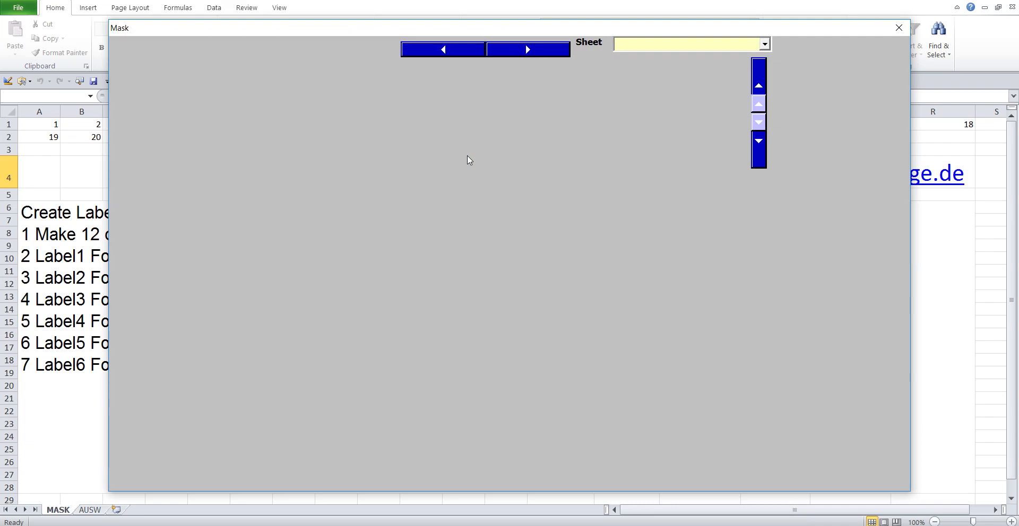